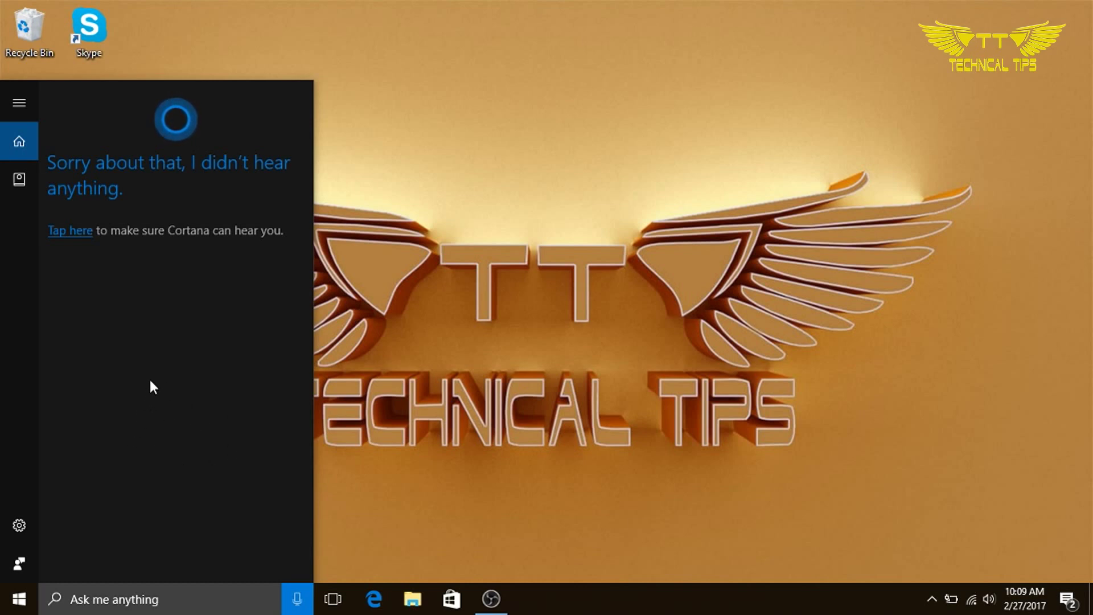
Open Cortana's Settings pane from the gear in the left sidebar
{"action": "left_click", "coordinate": [20, 525]}
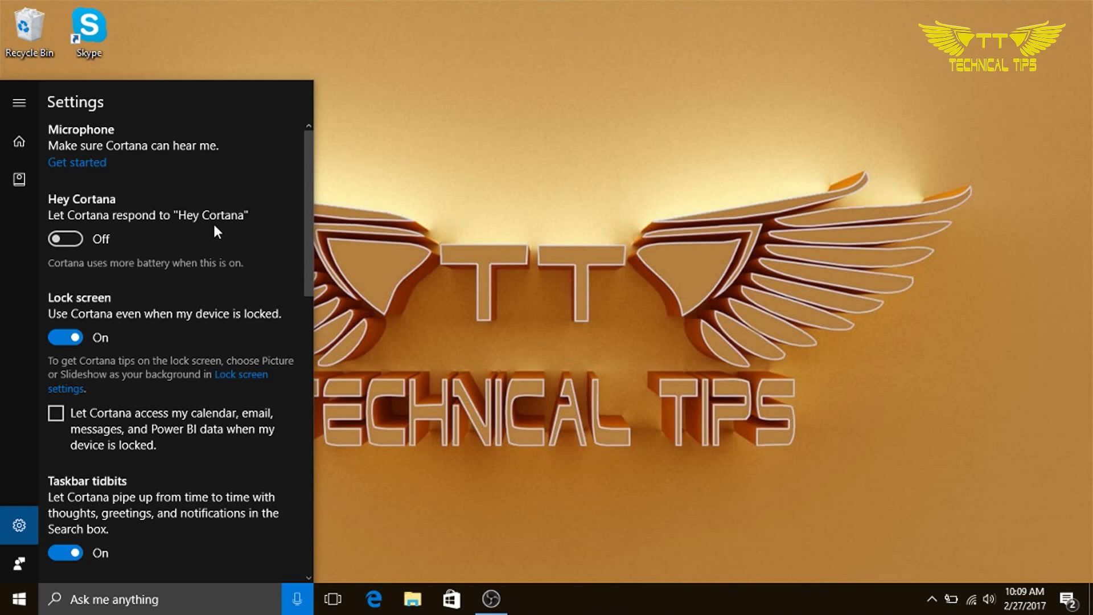
Switch Hey Cortana on so it responds when anyone says 'Hey Cortana'
{"action": "left_click", "coordinate": [77, 241]}
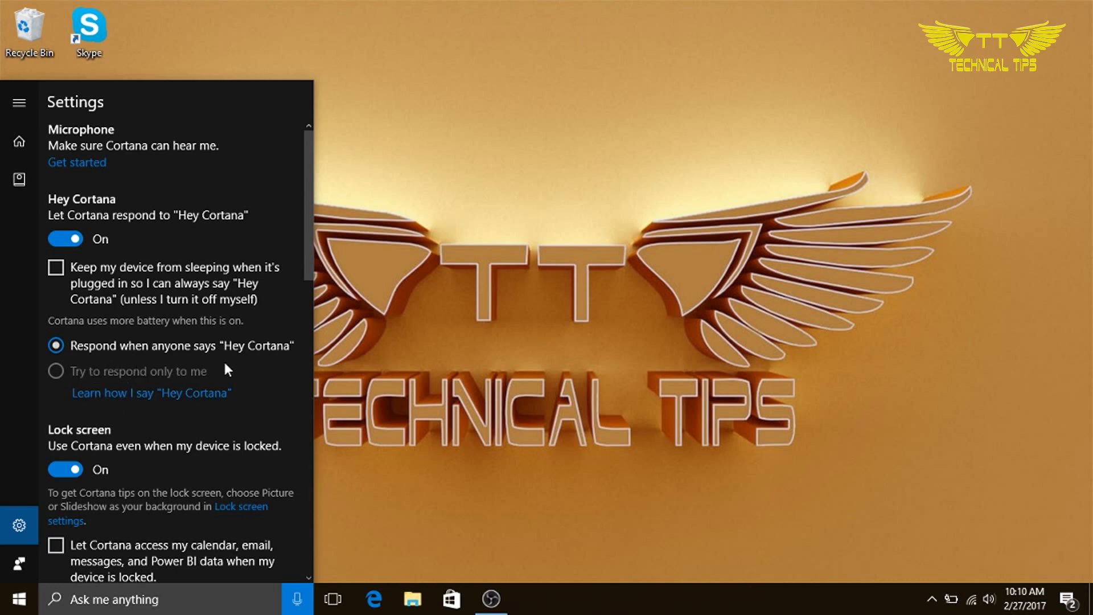
{"action": "scroll", "coordinate": [124, 378], "scroll_direction": "down", "scroll_amount": 1}
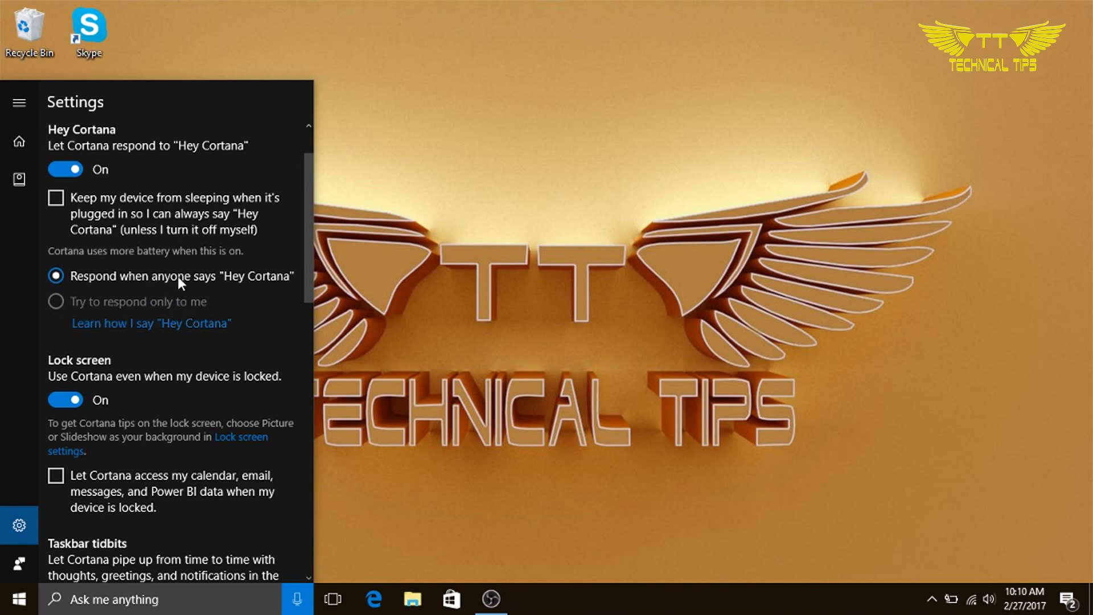
Scroll down Cortana's settings to the Lock screen data-access options
{"action": "scroll", "coordinate": [153, 389], "scroll_direction": "down", "scroll_amount": 1}
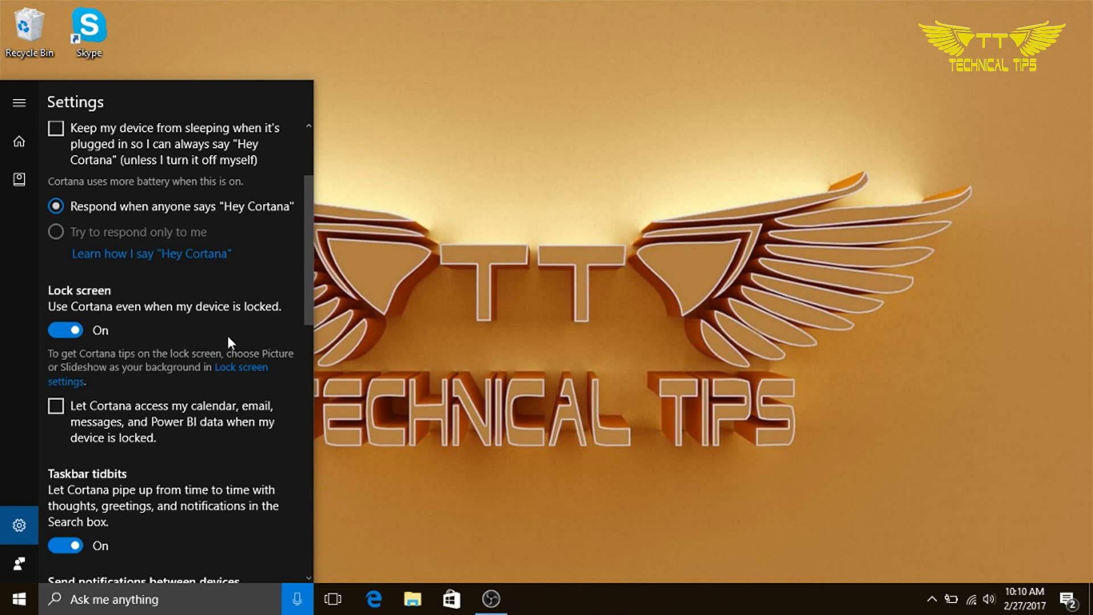
{"action": "scroll", "coordinate": [158, 322], "scroll_direction": "down", "scroll_amount": 1}
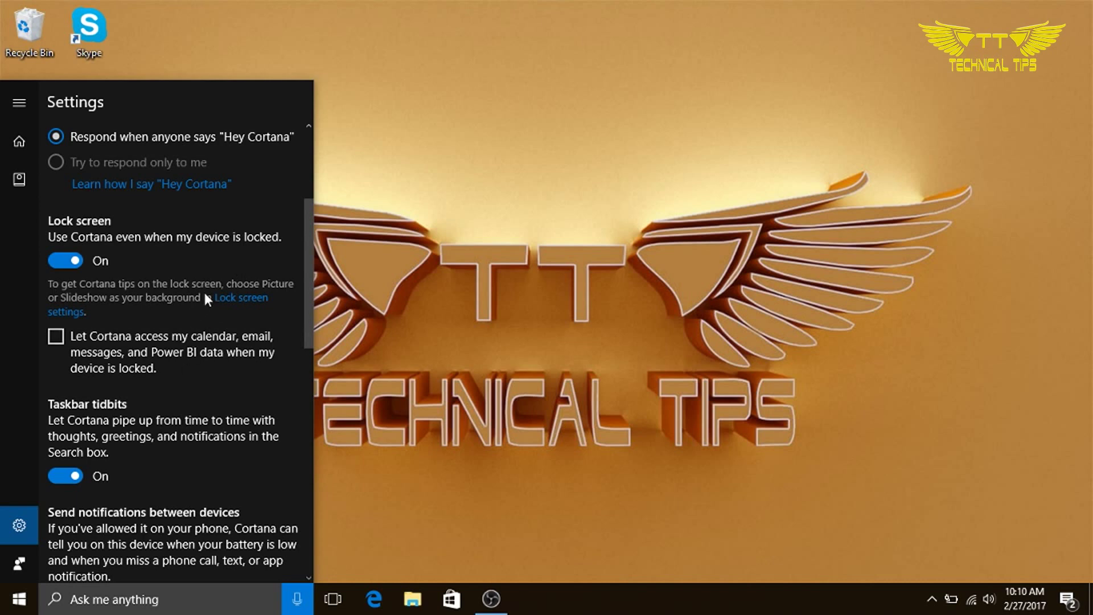
{"action": "scroll", "coordinate": [189, 286], "scroll_direction": "down", "scroll_amount": 1}
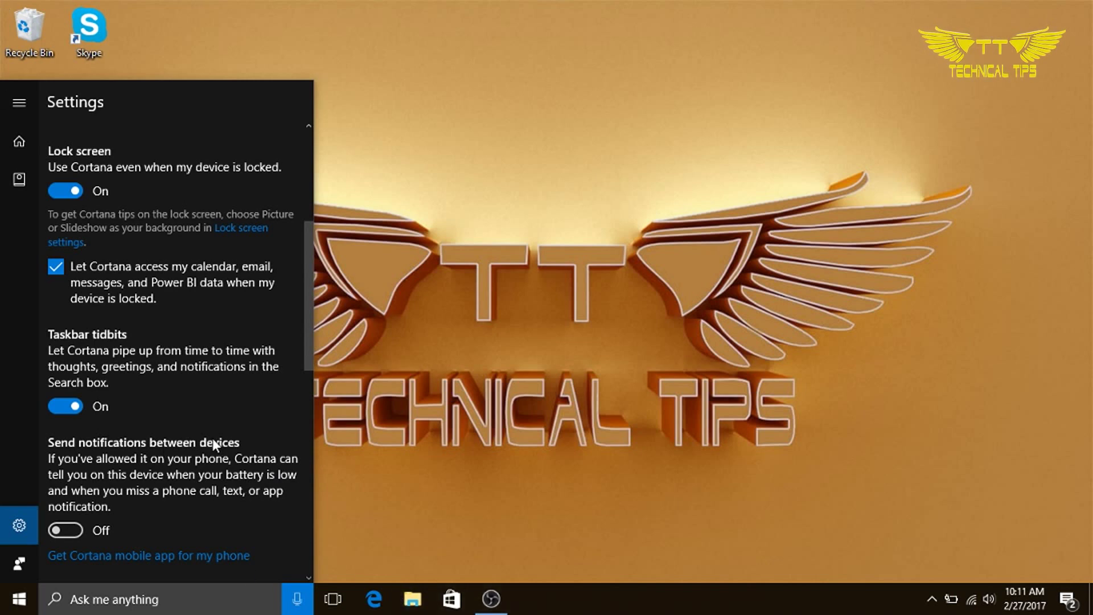
{"action": "scroll", "coordinate": [171, 407], "scroll_direction": "down", "scroll_amount": 3}
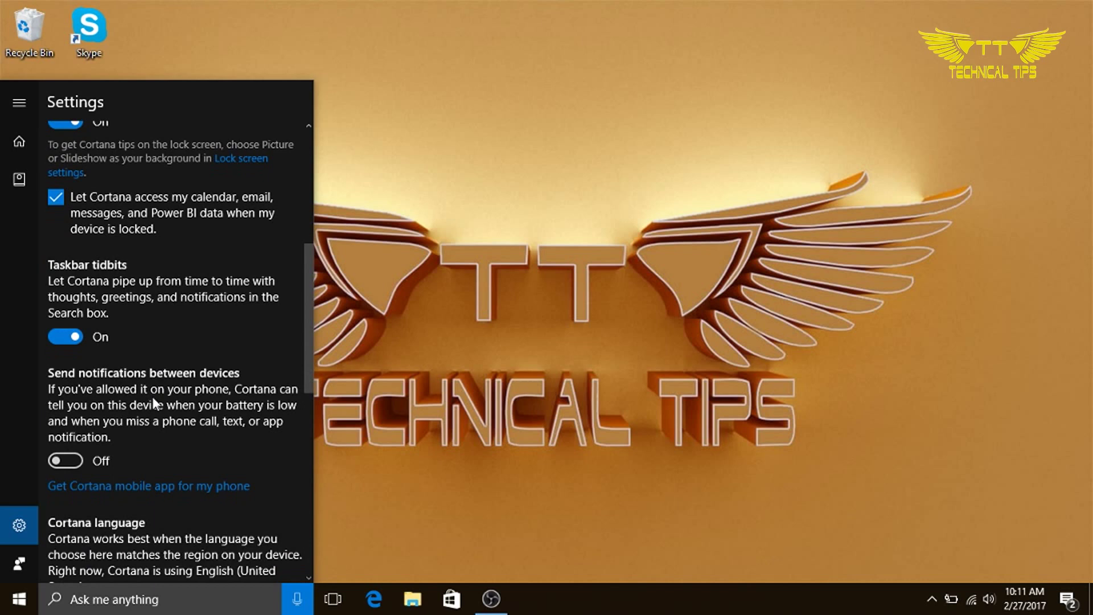
{"action": "scroll", "coordinate": [153, 398], "scroll_direction": "down", "scroll_amount": 1}
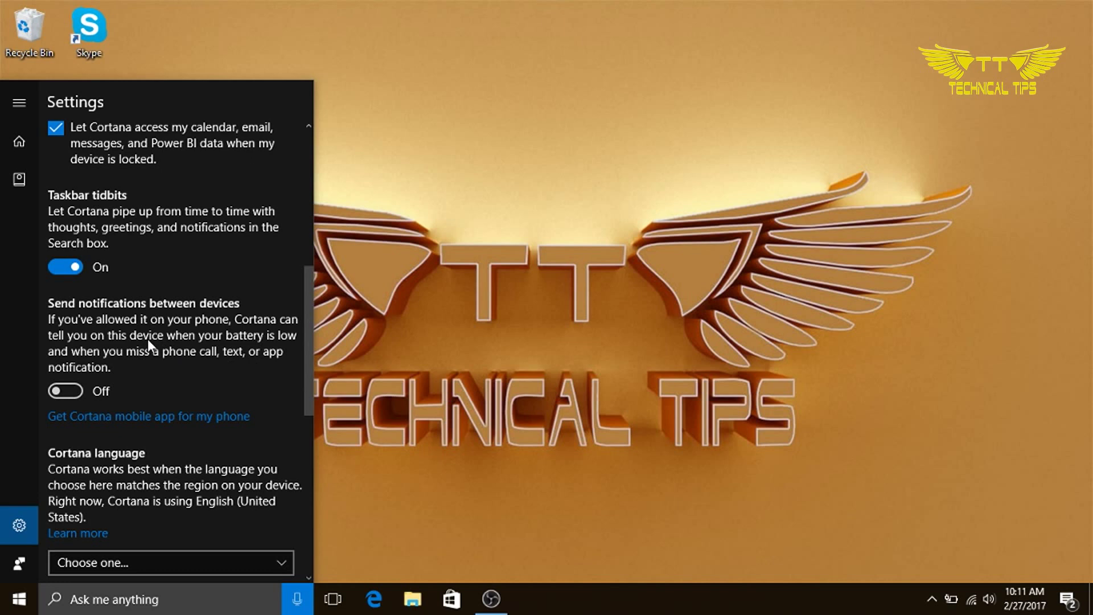
{"action": "scroll", "coordinate": [148, 339], "scroll_direction": "down", "scroll_amount": 1}
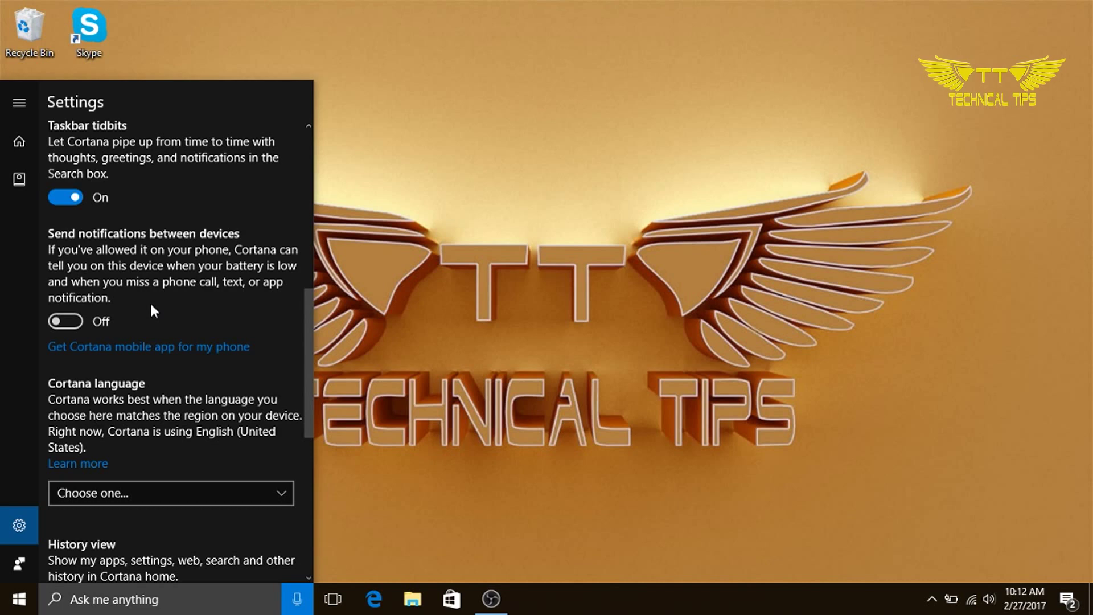
{"action": "scroll", "coordinate": [158, 305], "scroll_direction": "down", "scroll_amount": 1}
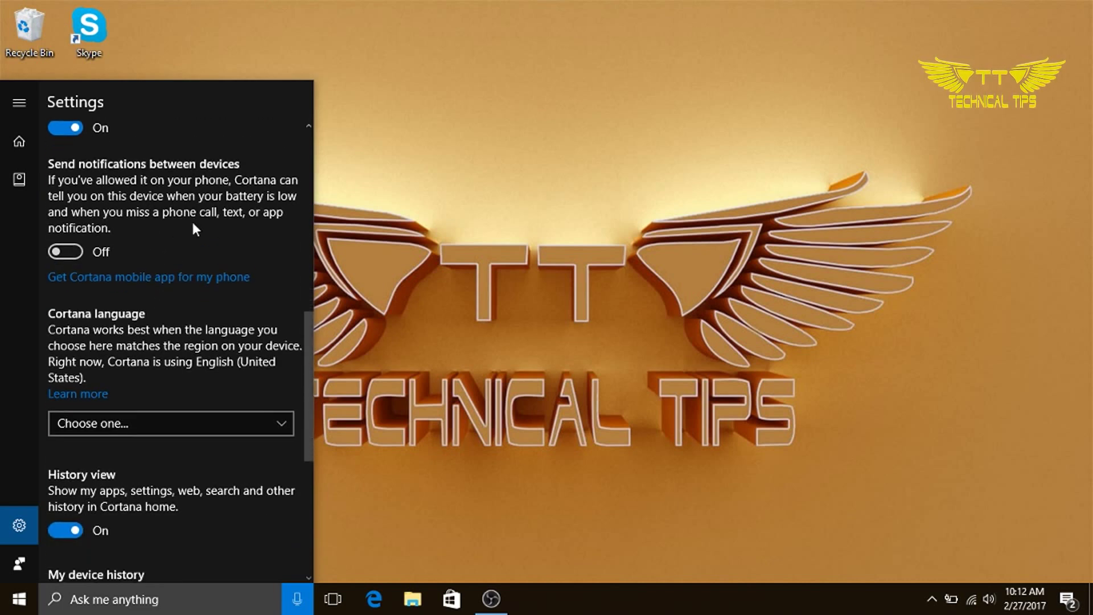
{"action": "scroll", "coordinate": [197, 226], "scroll_direction": "down", "scroll_amount": 1}
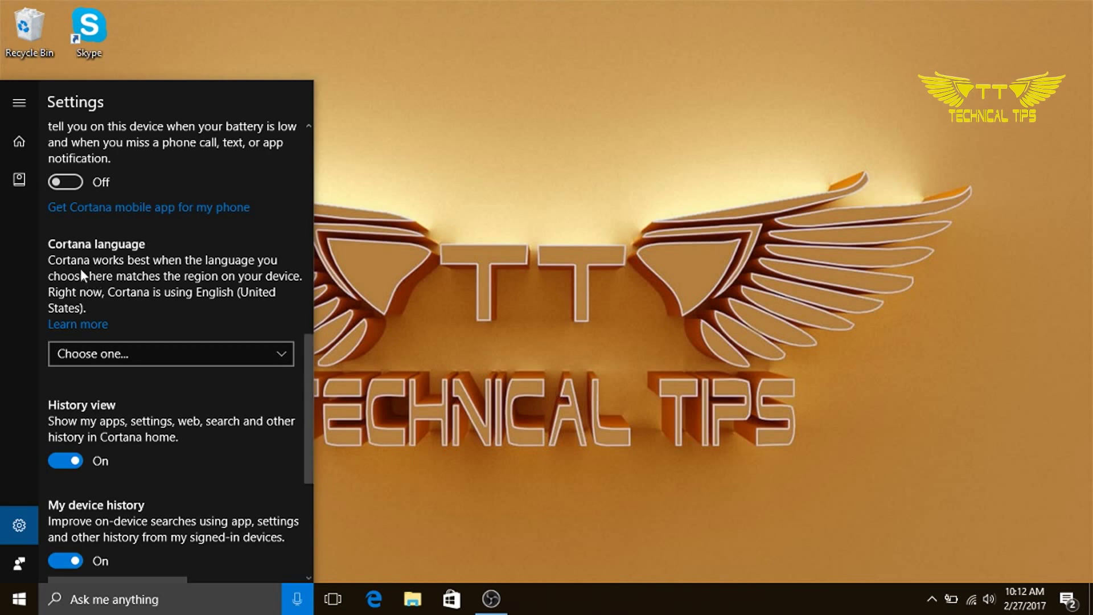
Review the Cortana settings list, then dismiss the panel to return to the desktop
{"action": "scroll", "coordinate": [102, 279], "scroll_direction": "down", "scroll_amount": 1}
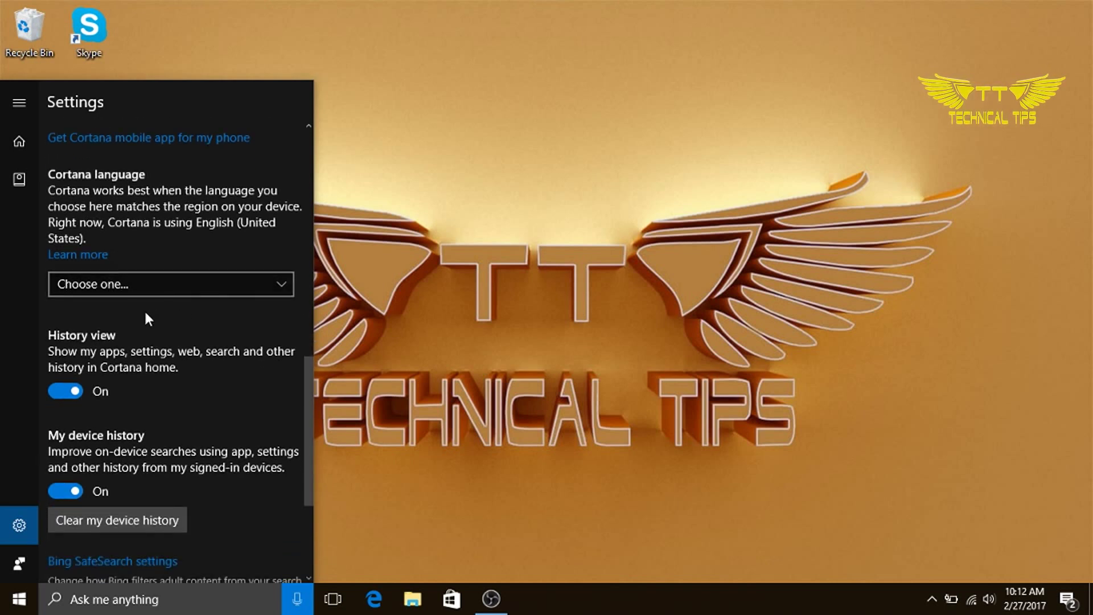
{"action": "scroll", "coordinate": [144, 312], "scroll_direction": "up", "scroll_amount": 3}
{"action": "scroll", "coordinate": [143, 311], "scroll_direction": "down", "scroll_amount": 1}
{"action": "scroll", "coordinate": [144, 311], "scroll_direction": "up", "scroll_amount": 1}
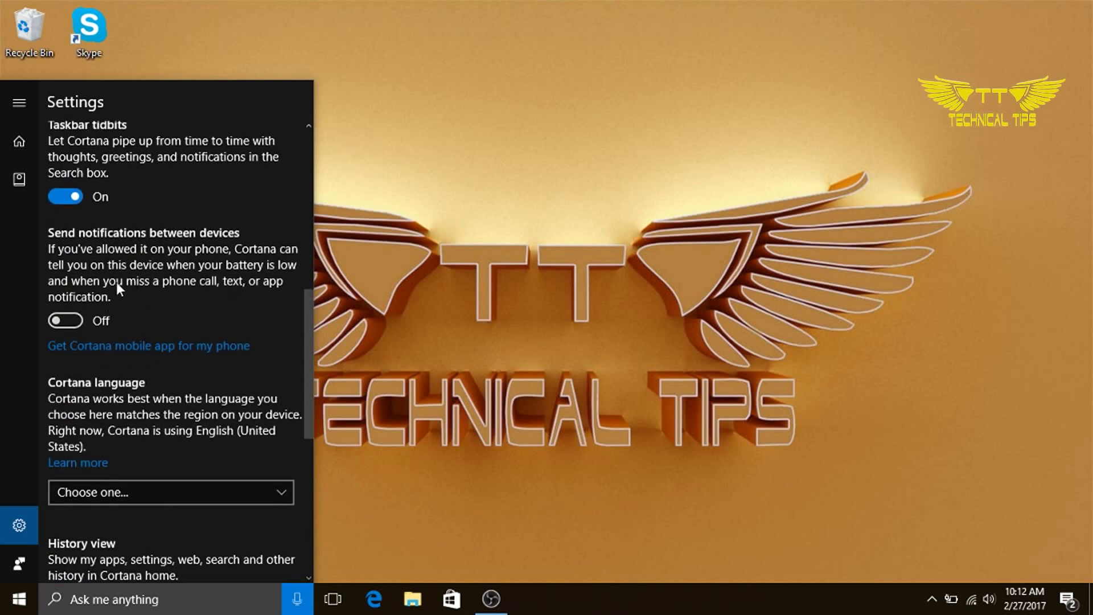
{"action": "scroll", "coordinate": [116, 281], "scroll_direction": "up", "scroll_amount": 2}
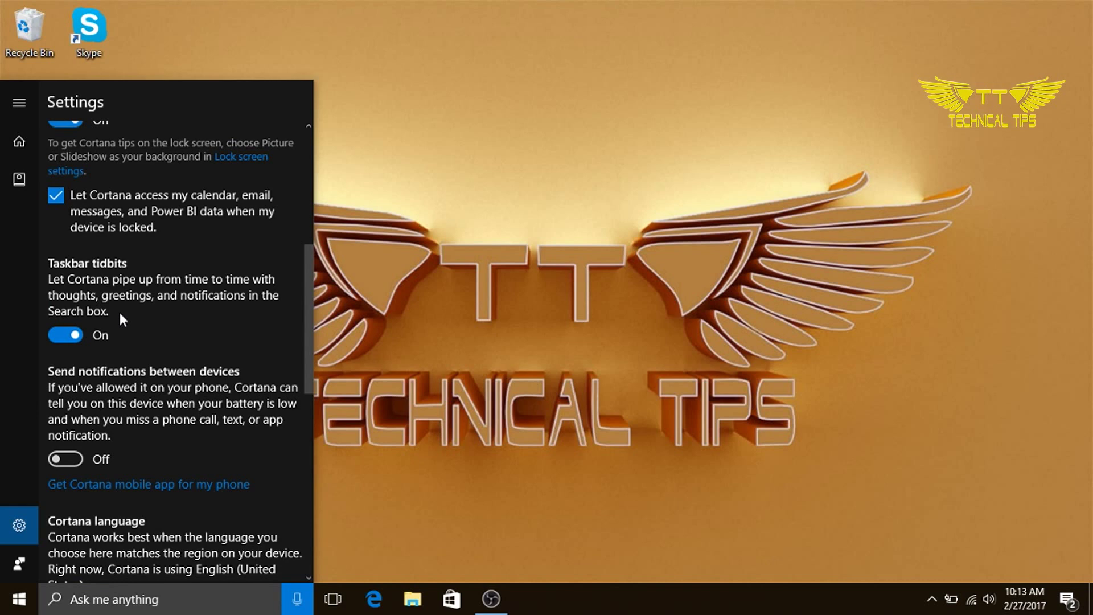
{"action": "scroll", "coordinate": [118, 311], "scroll_direction": "up", "scroll_amount": 2}
{"action": "scroll", "coordinate": [118, 313], "scroll_direction": "down", "scroll_amount": 9}
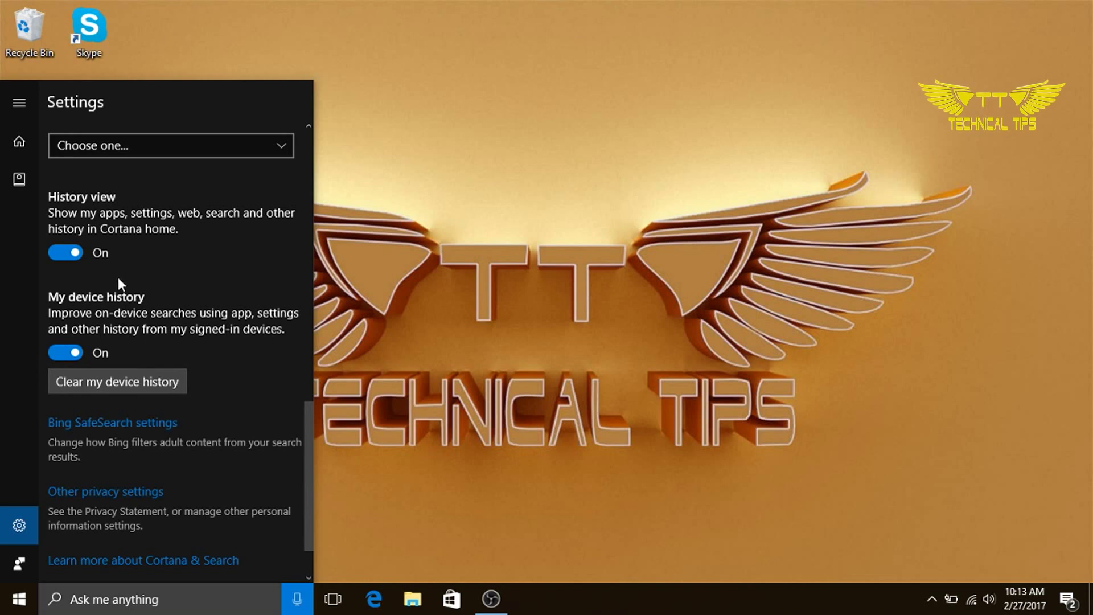
{"action": "scroll", "coordinate": [113, 351], "scroll_direction": "down", "scroll_amount": 2}
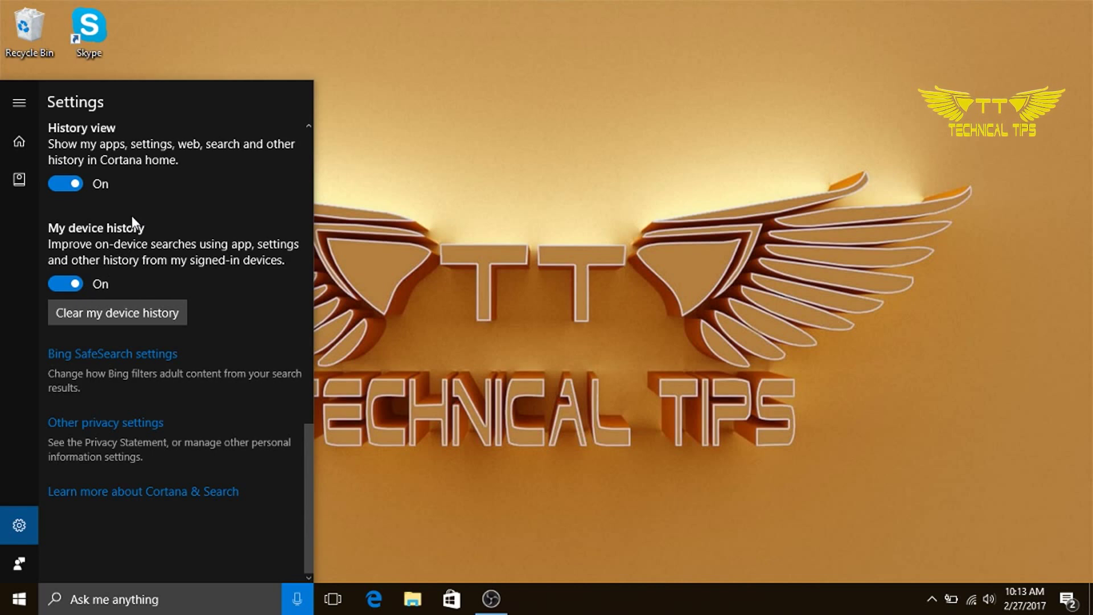
{"action": "scroll", "coordinate": [131, 216], "scroll_direction": "up", "scroll_amount": 5}
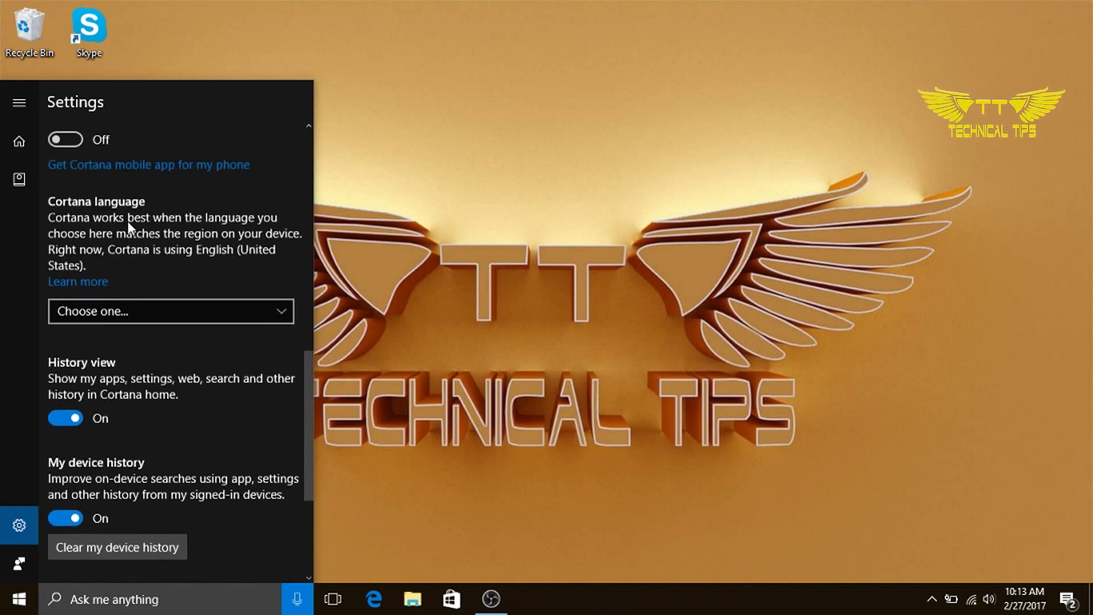
{"action": "scroll", "coordinate": [118, 283], "scroll_direction": "up", "scroll_amount": 2}
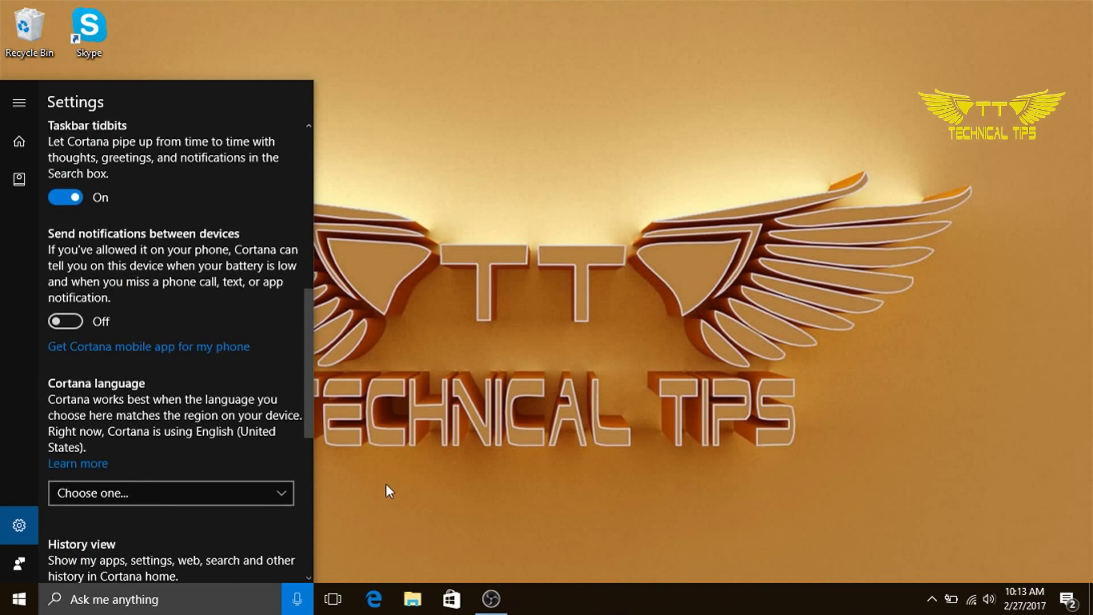
{"action": "left_click", "coordinate": [352, 484]}
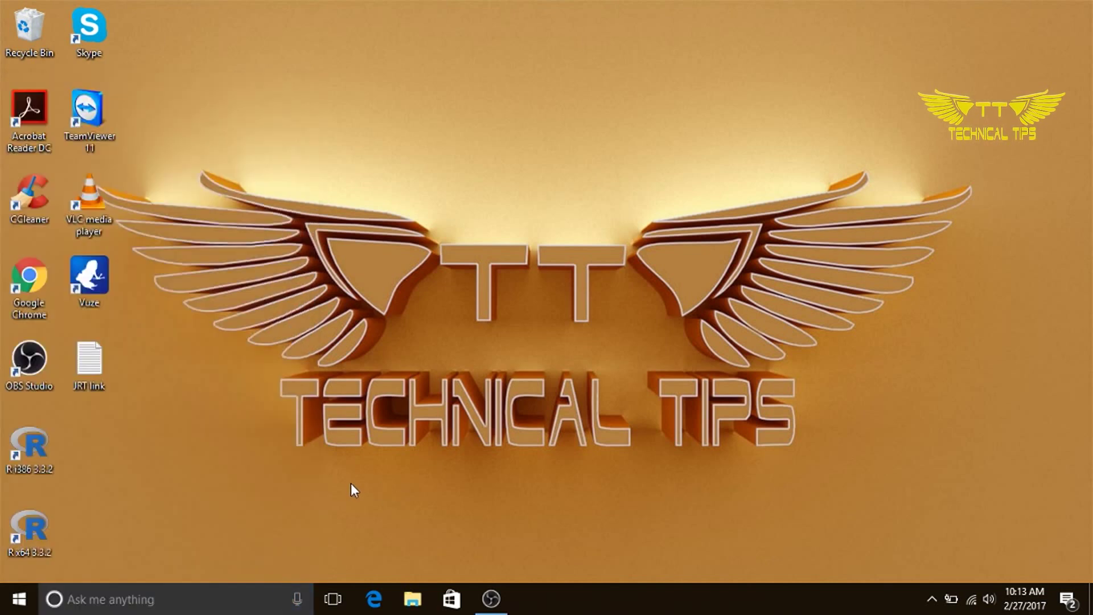
Start Cortana listening and, when it hears nothing, launch the speech microphone check
{"action": "left_click", "coordinate": [297, 599]}
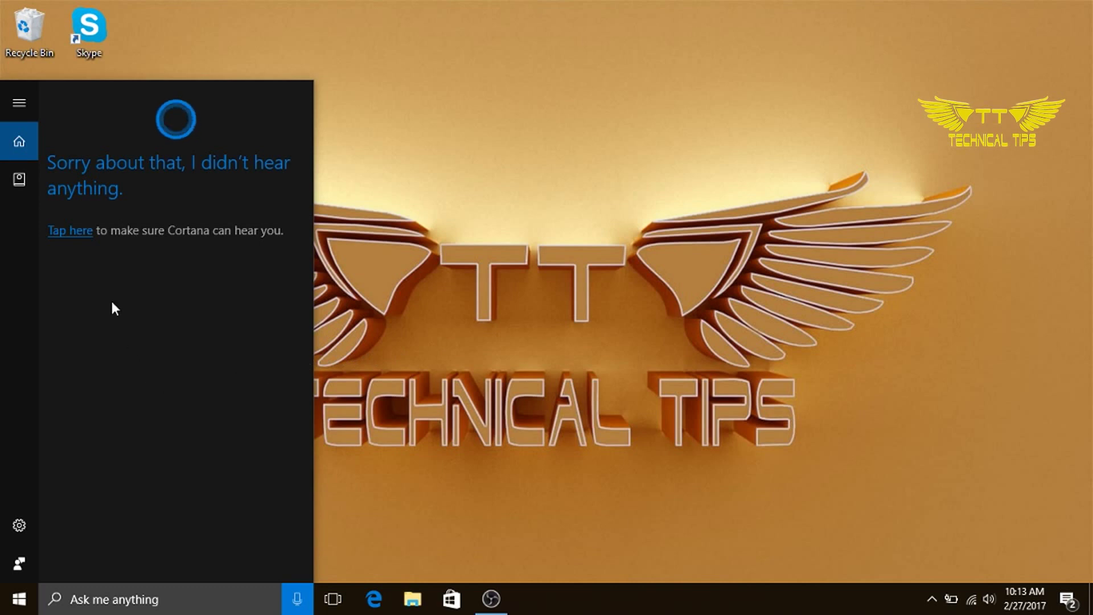
{"action": "left_click", "coordinate": [62, 233]}
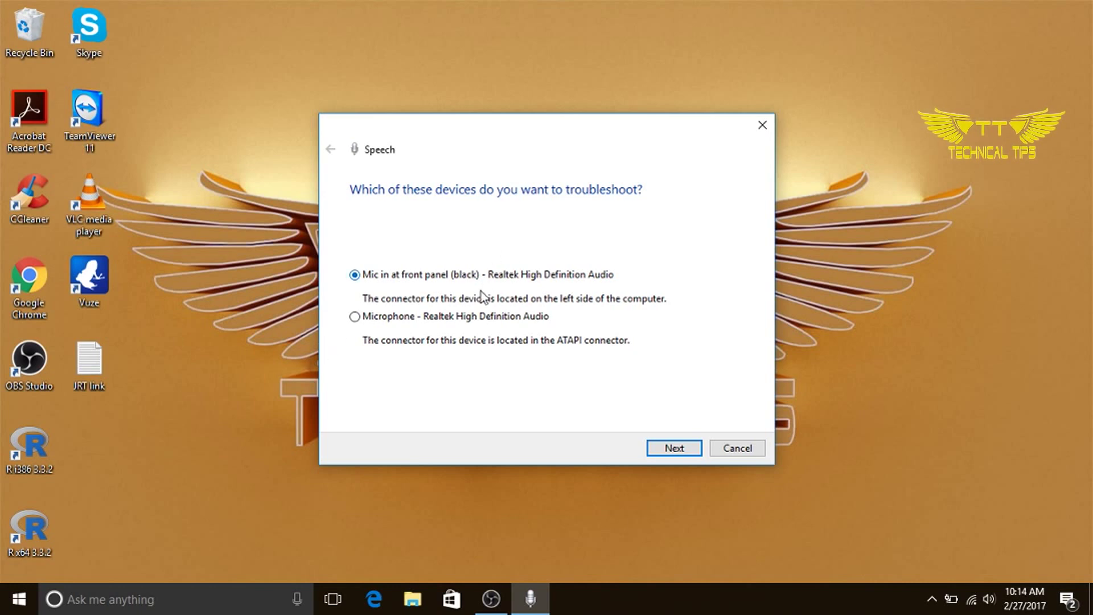
Make the Realtek High Definition Audio microphone the default, close the troubleshooter, and restart Cortana listening
{"action": "left_click", "coordinate": [355, 318]}
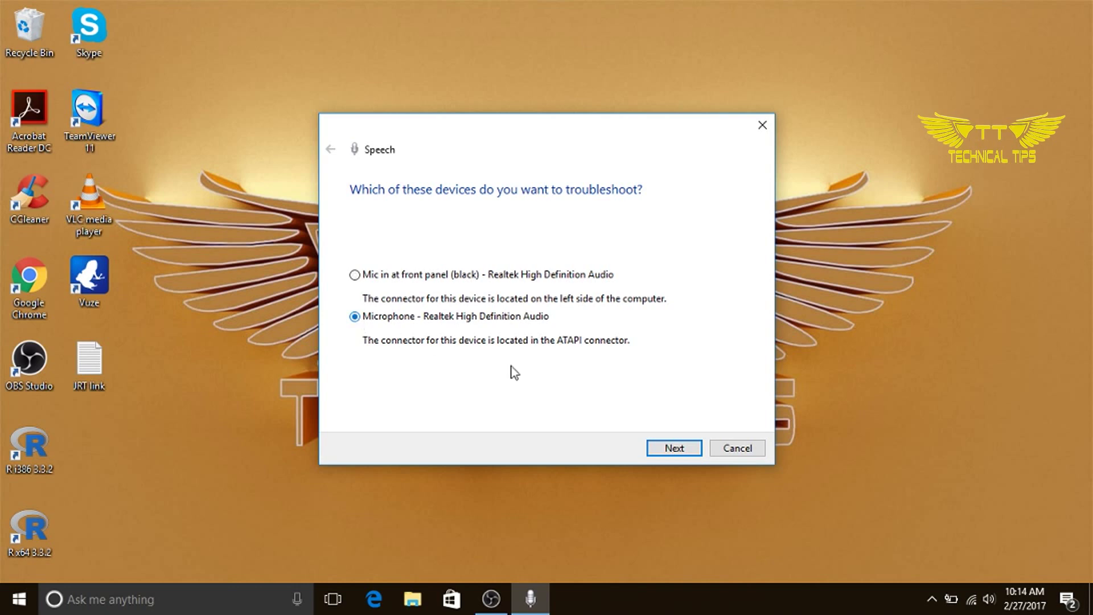
{"action": "left_click", "coordinate": [672, 448]}
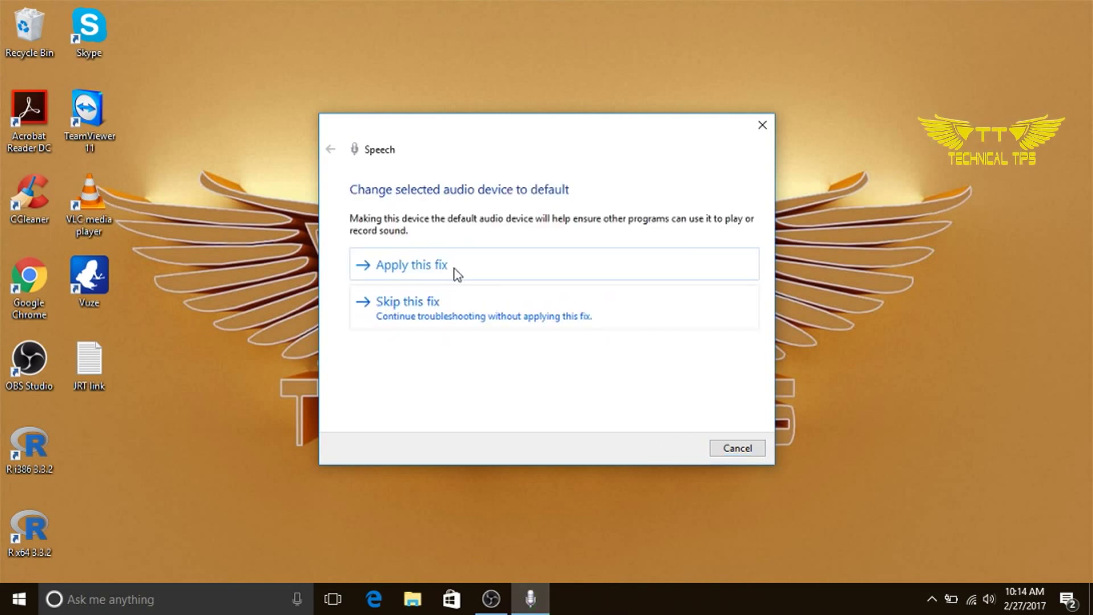
{"action": "left_click", "coordinate": [453, 272]}
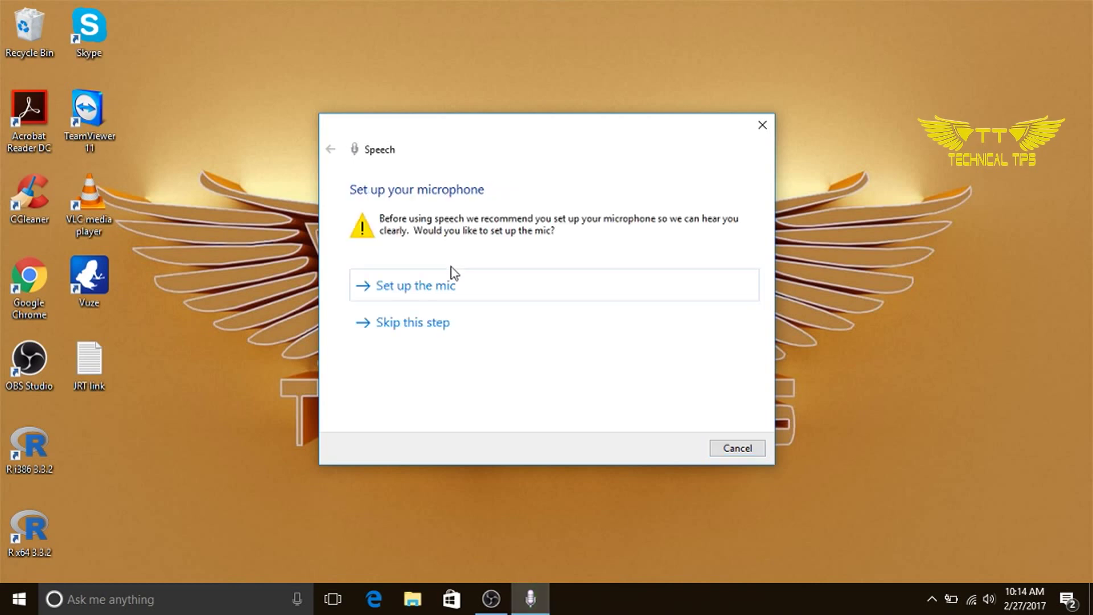
{"action": "left_click", "coordinate": [757, 449]}
{"action": "left_click", "coordinate": [91, 601]}
{"action": "left_click", "coordinate": [296, 599]}
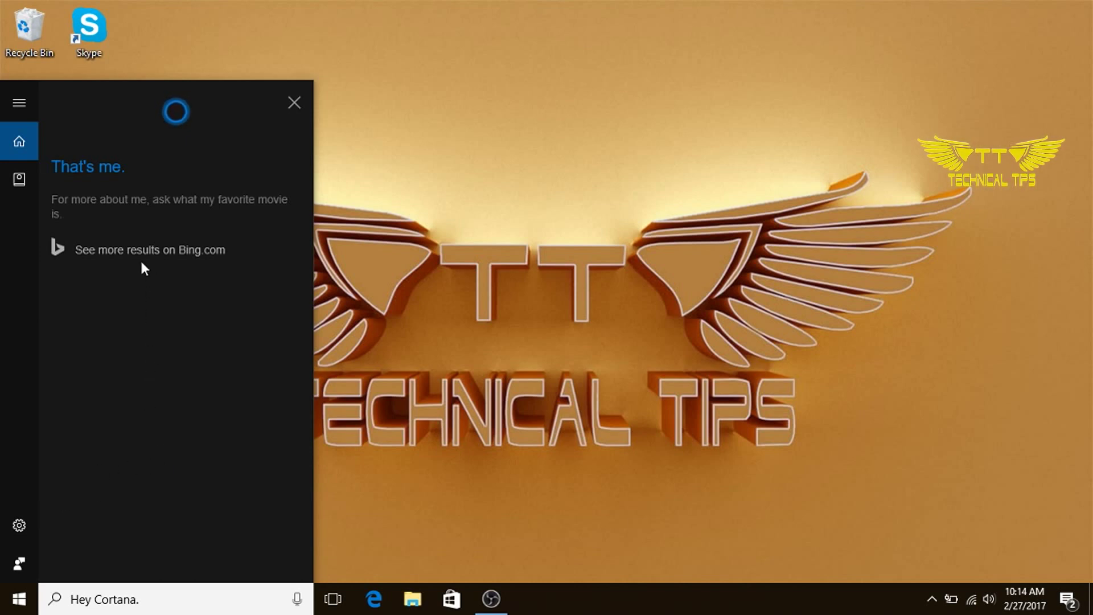
After Cortana answers 'Hey Cortana' with 'That's me.', reopen its Settings pane
{"action": "left_click", "coordinate": [22, 522]}
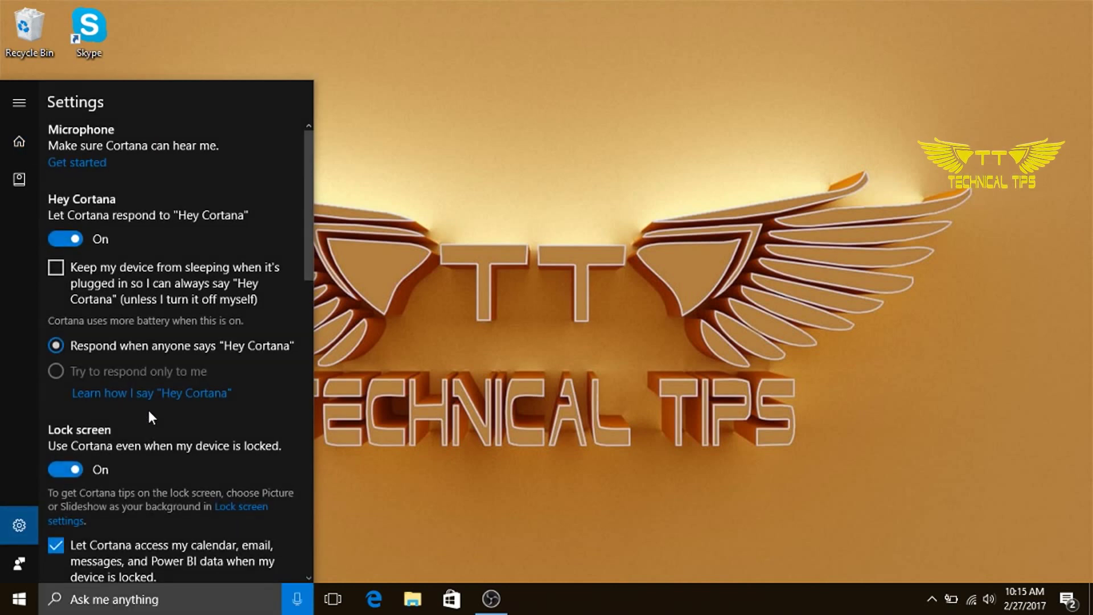
Confirm the Hey Cortana toggle is on, then go back to Cortana's Home view
{"action": "scroll", "coordinate": [161, 369], "scroll_direction": "down", "scroll_amount": 3}
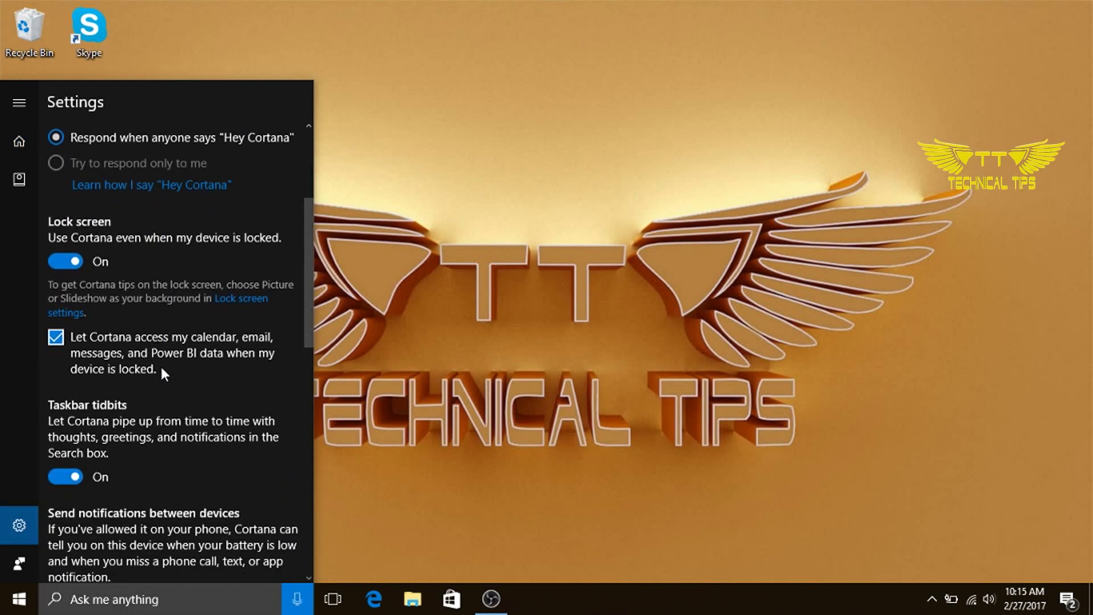
{"action": "scroll", "coordinate": [161, 370], "scroll_direction": "up", "scroll_amount": 3}
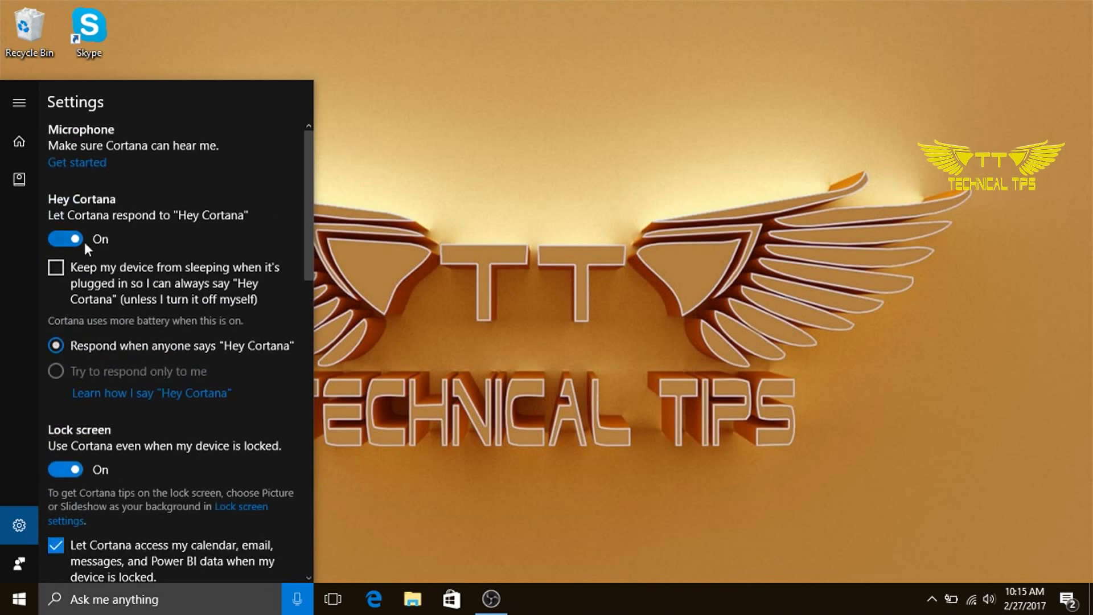
{"action": "left_click", "coordinate": [23, 139]}
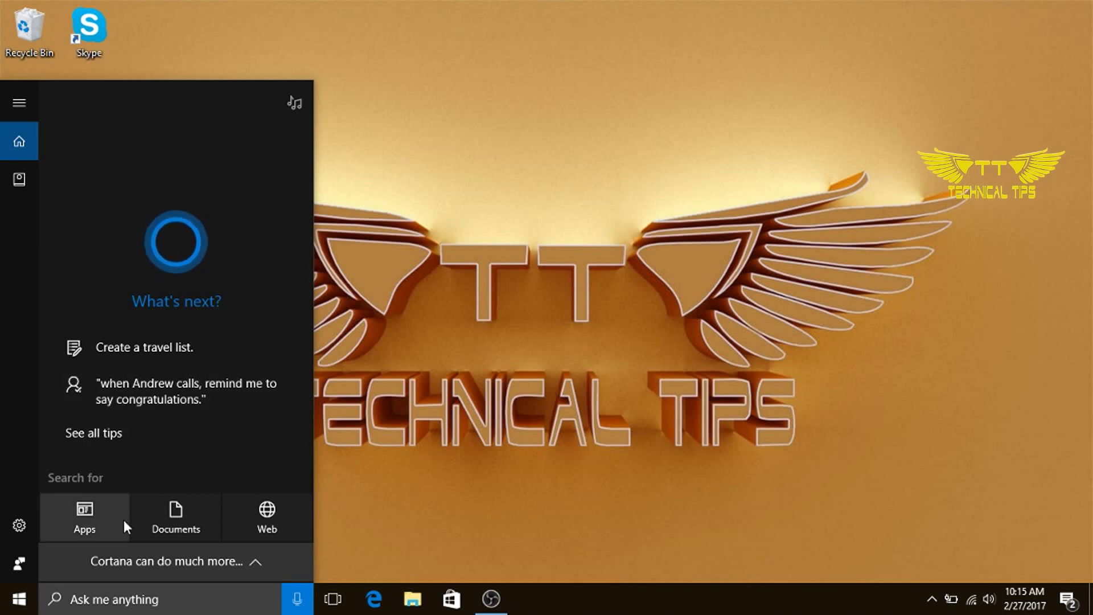
Accept Cortana's personal-information request from 'Cortana can do much more', reaching the sign-in prompt
{"action": "left_click", "coordinate": [190, 562]}
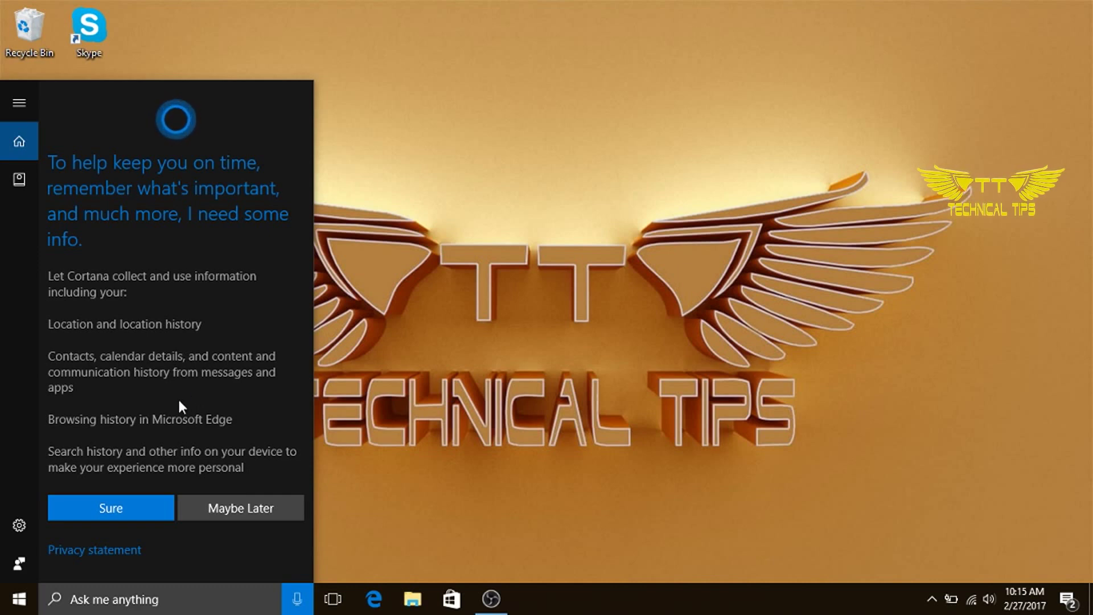
{"action": "left_click", "coordinate": [98, 507]}
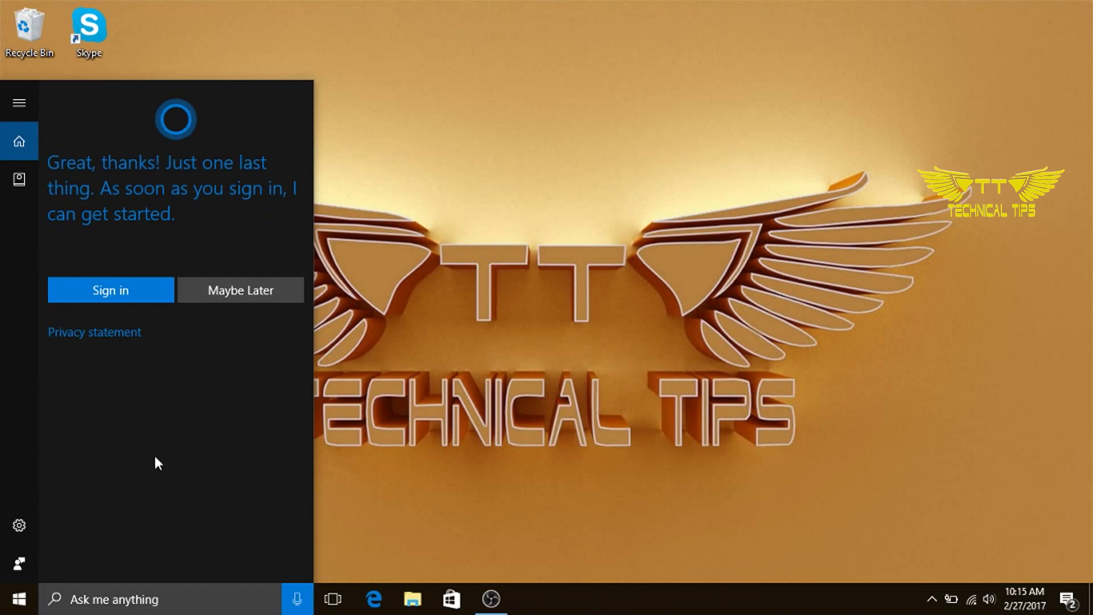
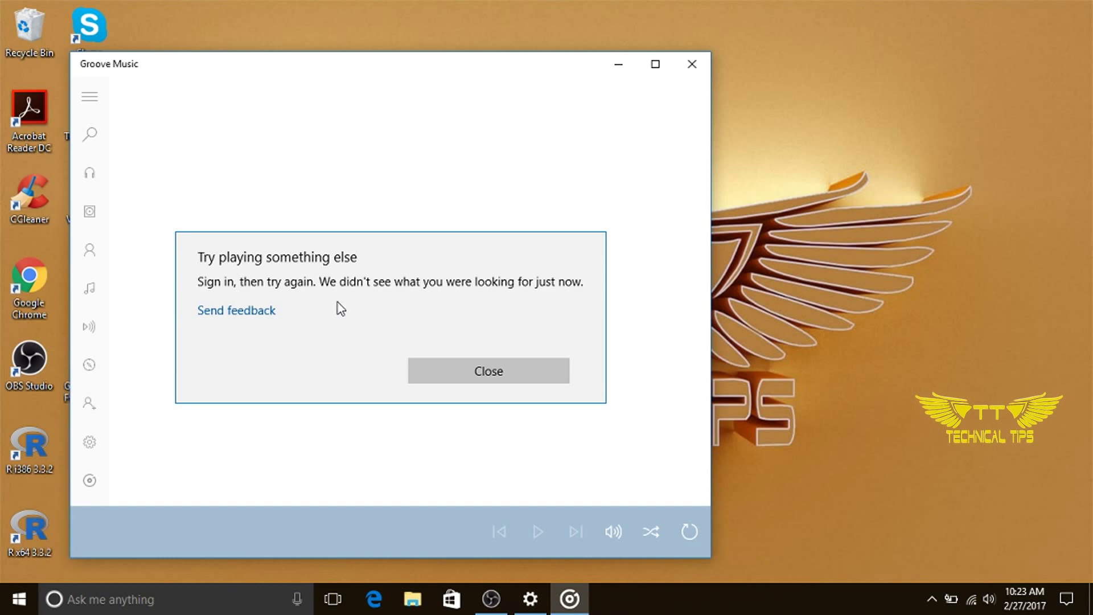
Close the 'Try playing something else' error, leaving Groove Music empty
{"action": "left_click", "coordinate": [514, 373]}
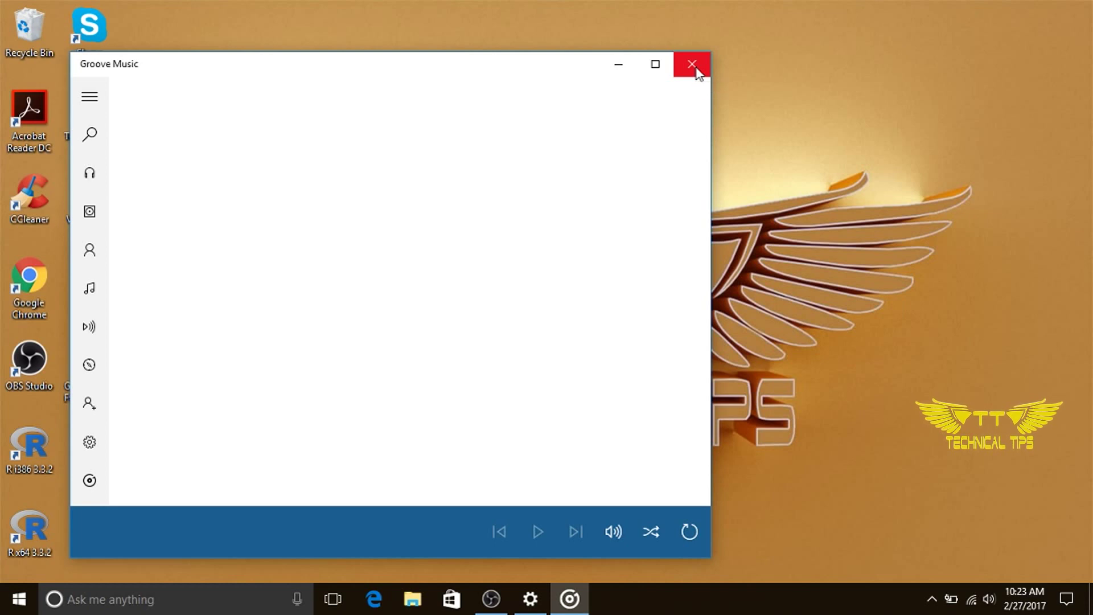
Close Groove Music and open All settings from Action Center
{"action": "left_click", "coordinate": [695, 71]}
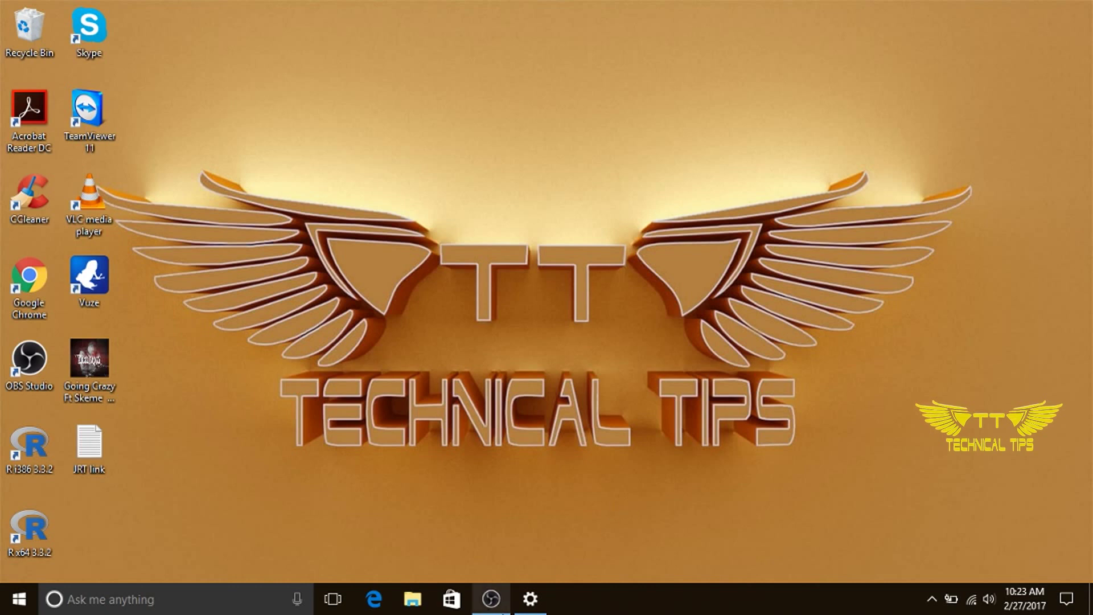
{"action": "left_click", "coordinate": [1067, 599]}
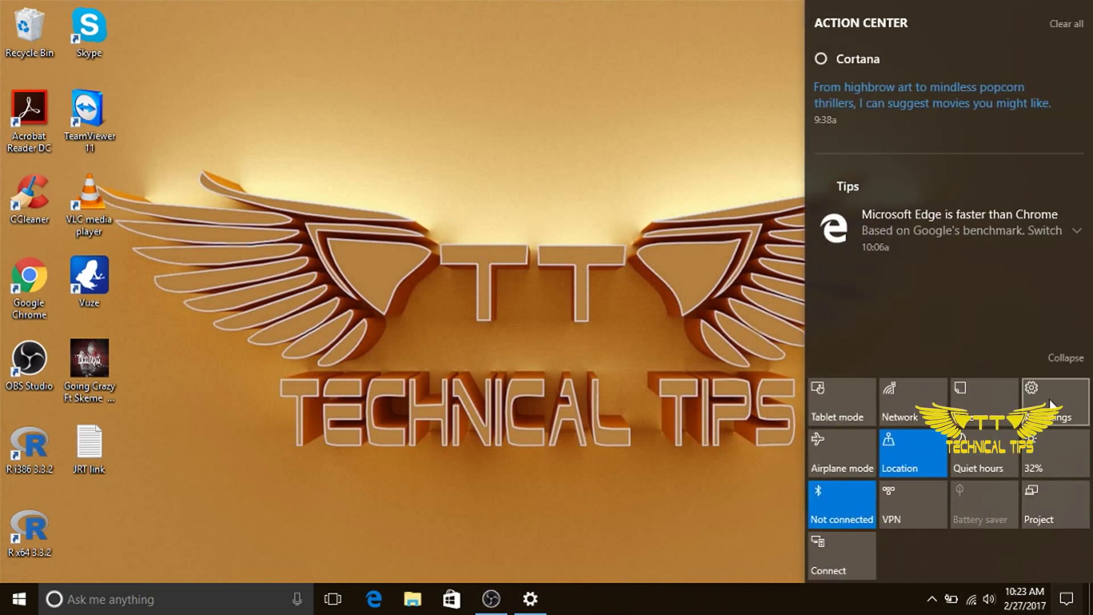
{"action": "left_click", "coordinate": [530, 598]}
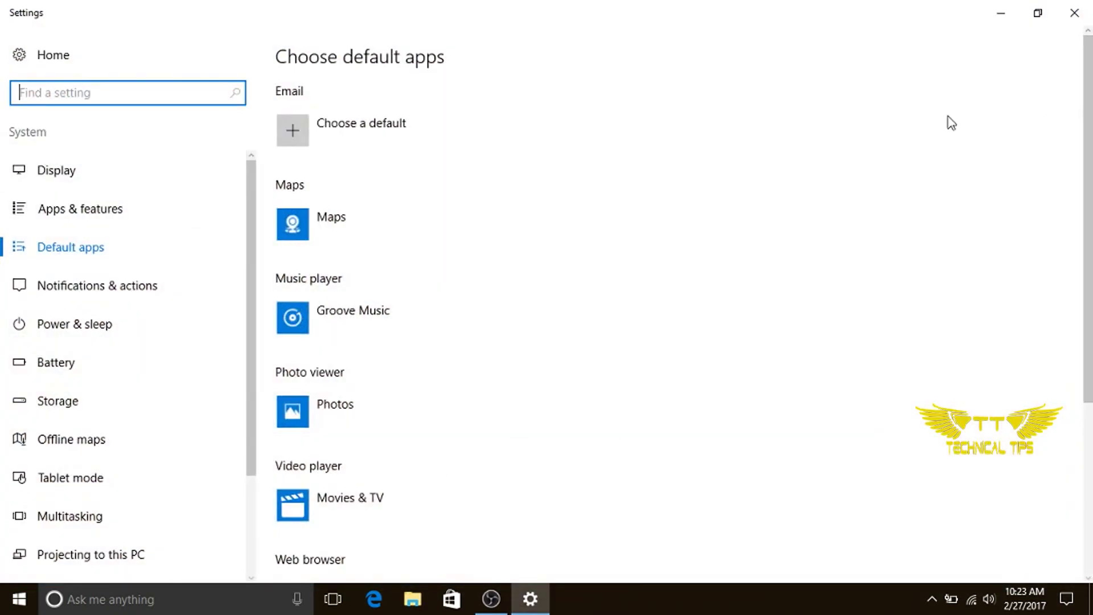
Go to Accounts > Your info and choose signing in with a Microsoft account instead
{"action": "left_click", "coordinate": [20, 57]}
{"action": "left_click", "coordinate": [846, 218]}
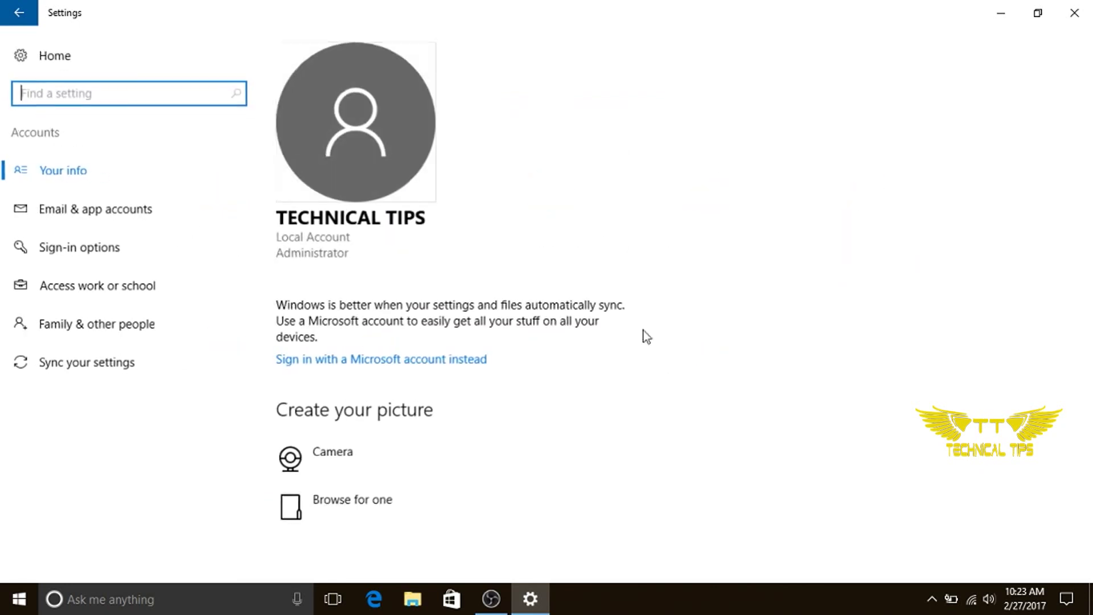
{"action": "left_click", "coordinate": [370, 360]}
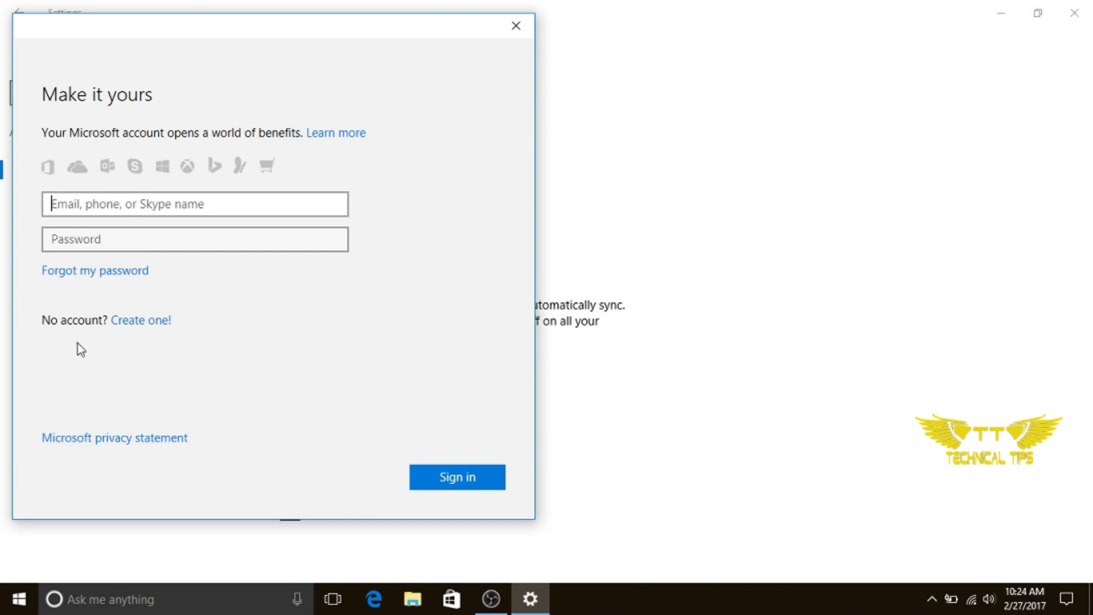
Choose 'Create one!' to reach the 'Let's create your account' page
{"action": "left_click", "coordinate": [147, 322]}
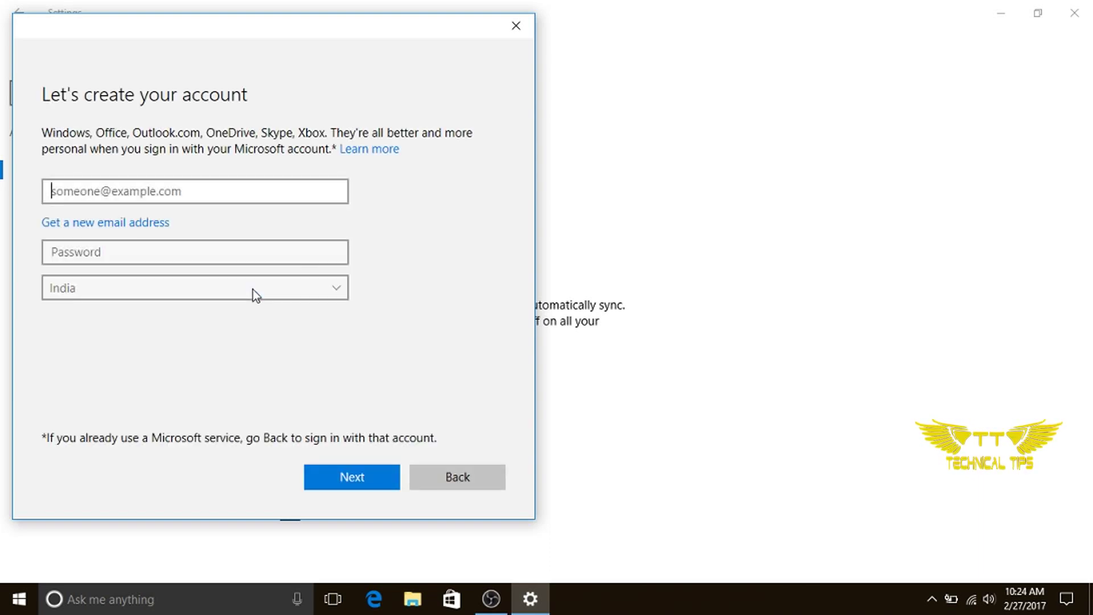
Pick a new outlook.com address, type the chosen account name, and enter the account password
{"action": "left_click", "coordinate": [99, 228]}
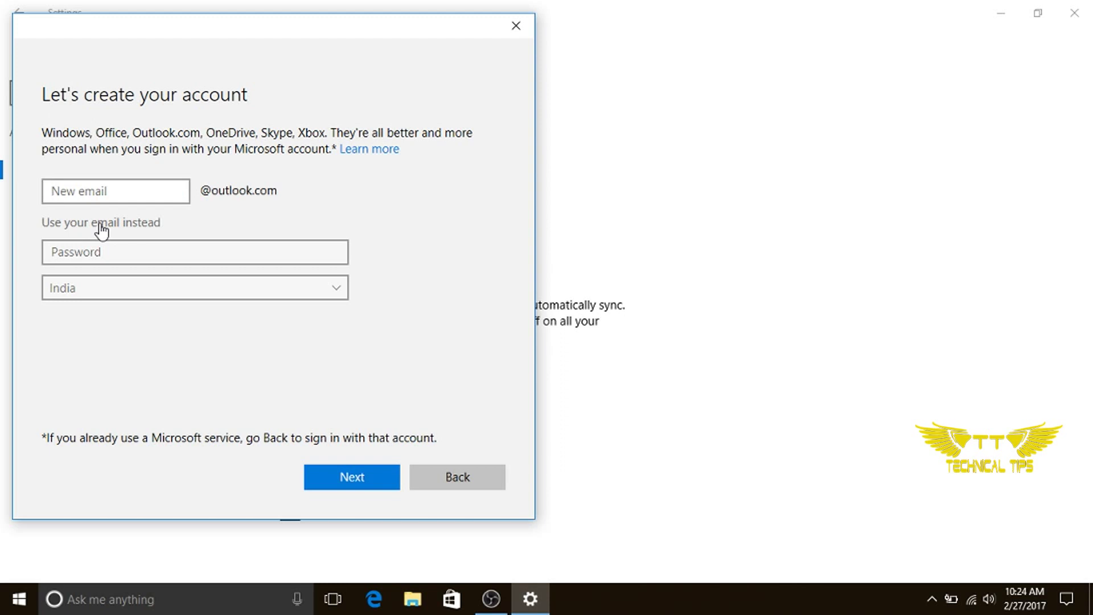
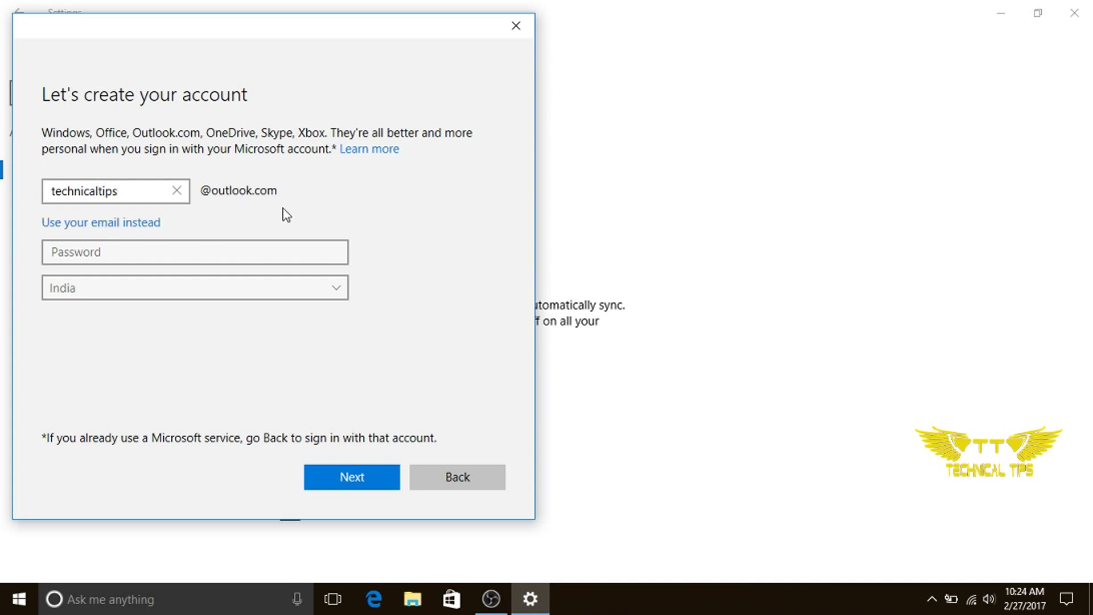
{"action": "left_click", "coordinate": [110, 253]}
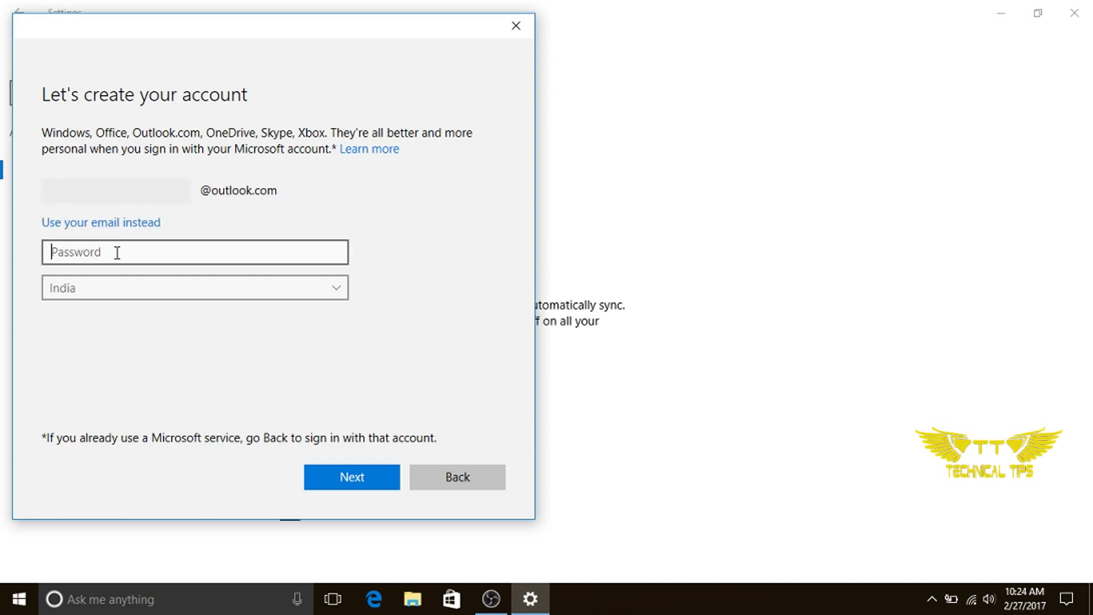
{"action": "type", "text": "******"}
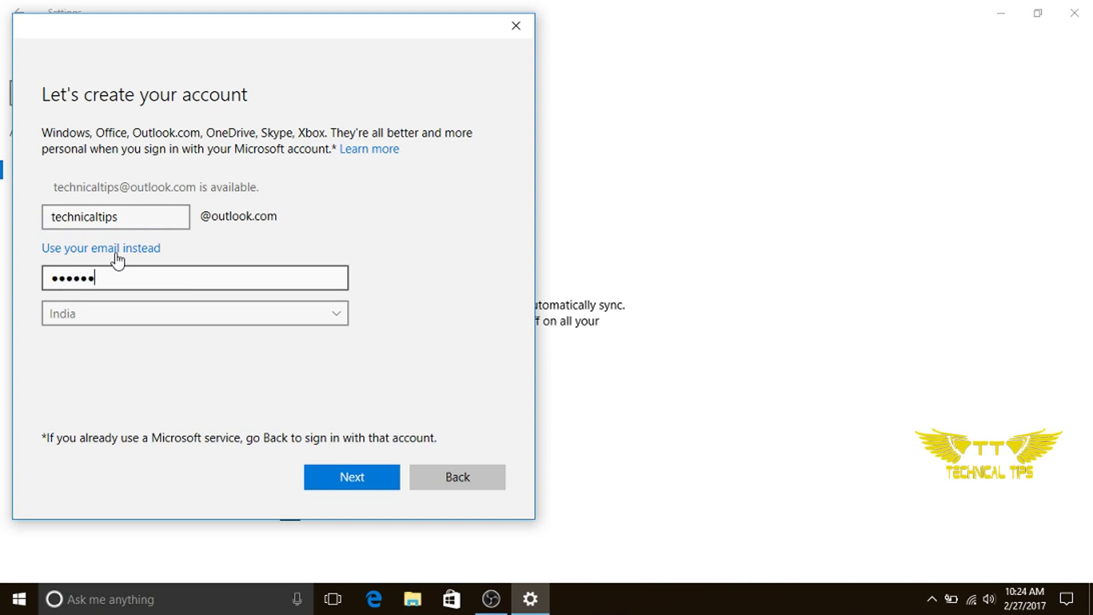
{"action": "type", "text": "**"}
{"action": "key", "text": "BackSpace"}
{"action": "key", "text": "BackSpace"}
{"action": "key", "text": "BackSpace"}
{"action": "key", "text": "BackSpace"}
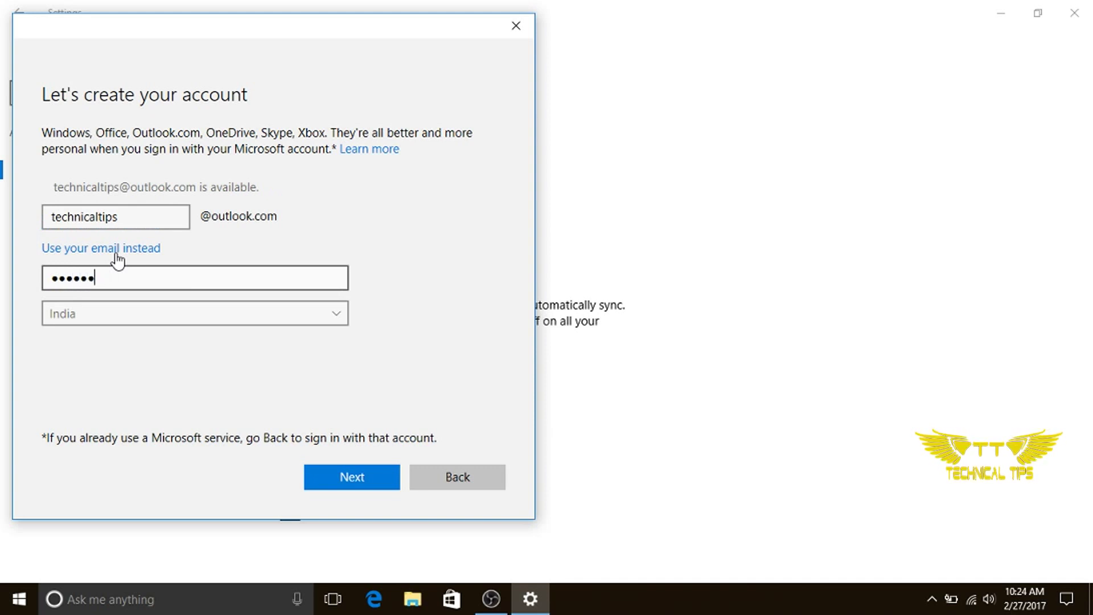
{"action": "key", "text": "BackSpace"}
{"action": "key", "text": "BackSpace"}
{"action": "key", "text": "BackSpace"}
{"action": "key", "text": "BackSpace"}
{"action": "type", "text": "**"}
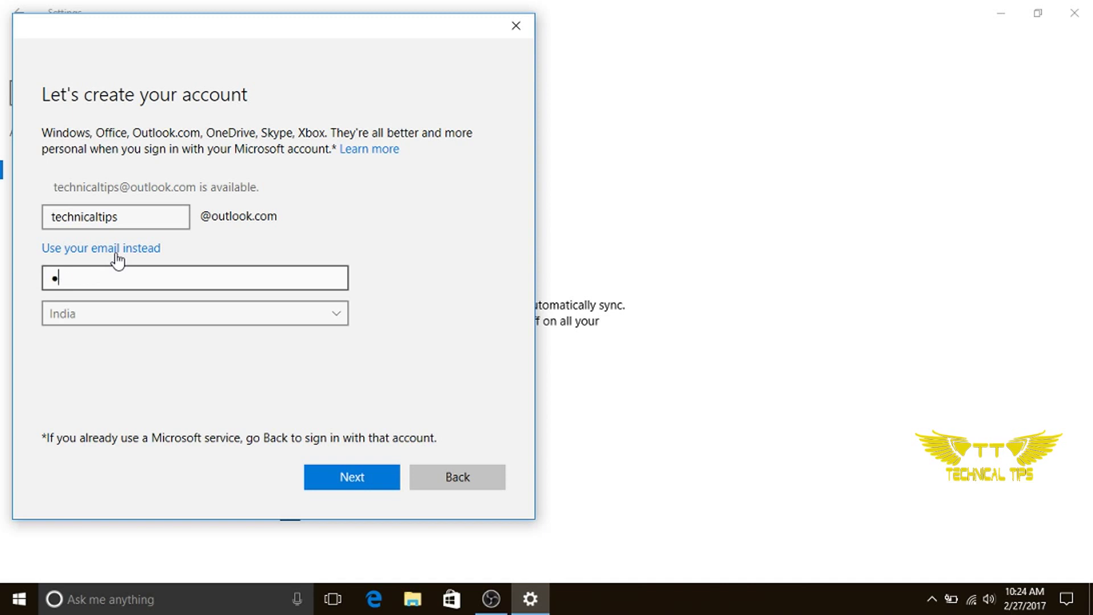
{"action": "type", "text": "*******"}
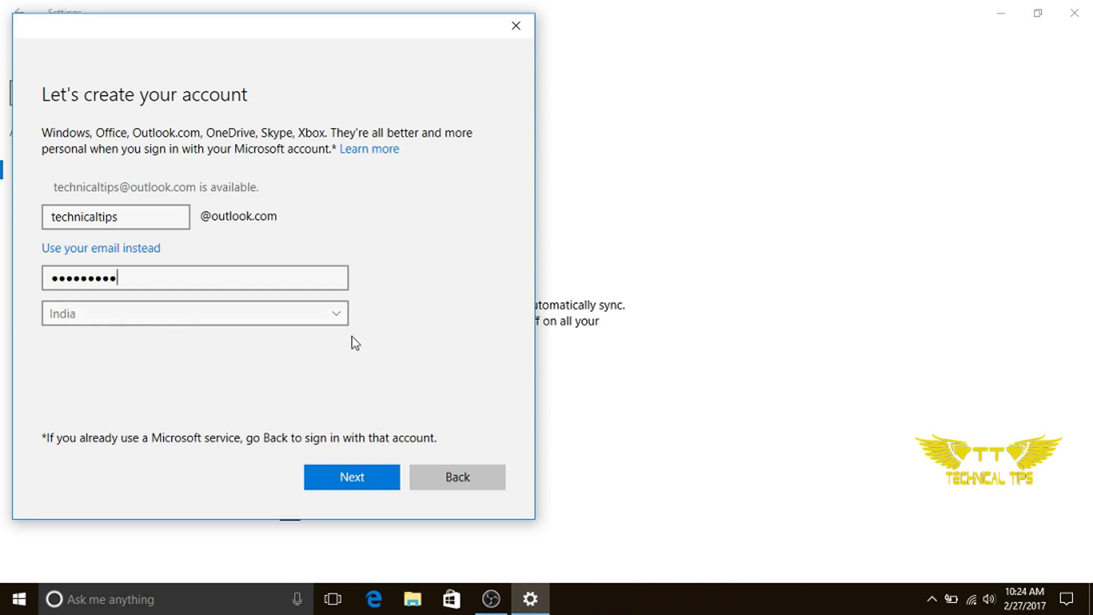
Submit the details with India as country to reach the 'Add security info' page
{"action": "left_click", "coordinate": [344, 475]}
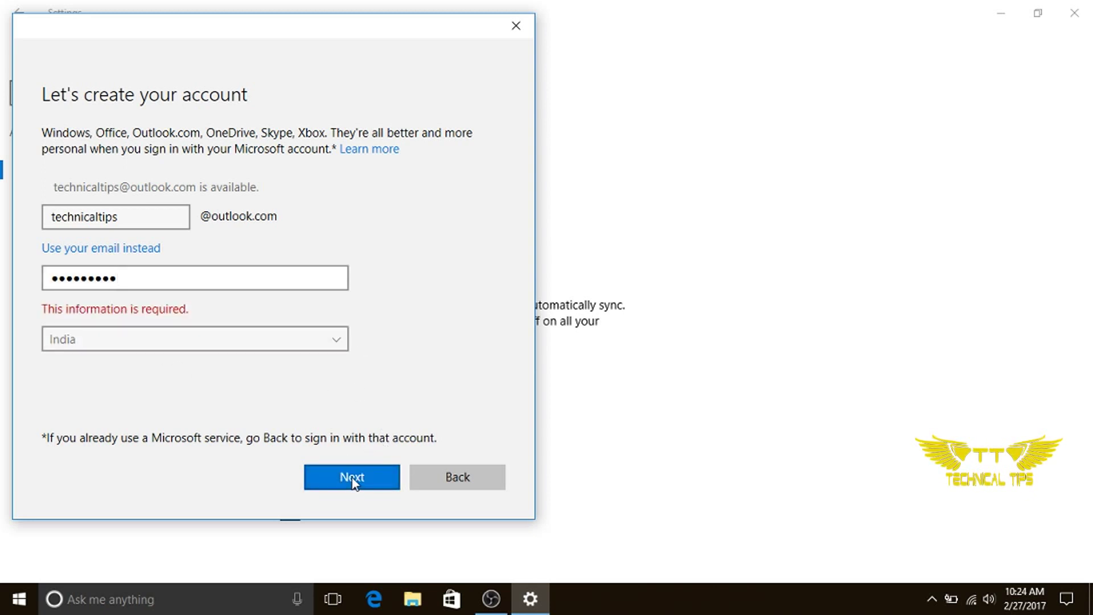
{"action": "left_click", "coordinate": [144, 337]}
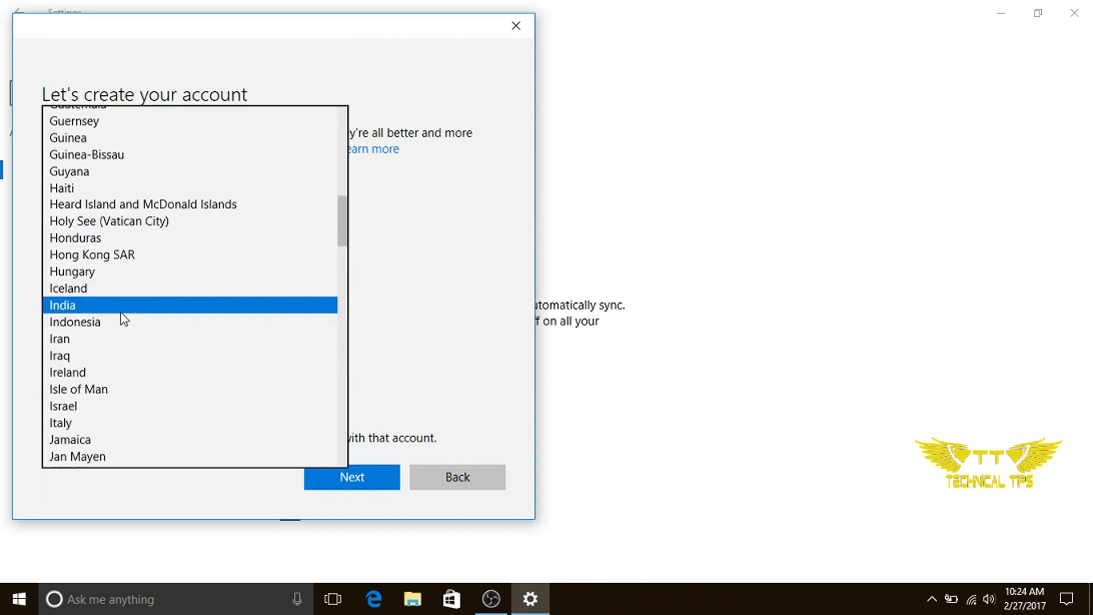
{"action": "left_click", "coordinate": [120, 319]}
{"action": "left_click", "coordinate": [370, 482]}
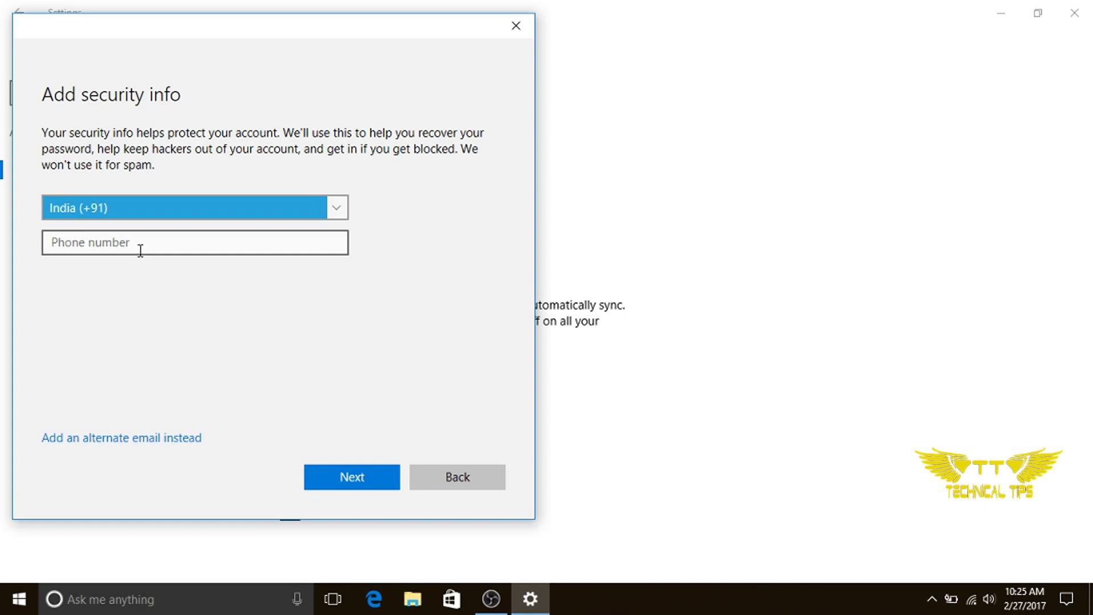
Enter the user's phone number under India (+91) as security info and continue
{"action": "left_click", "coordinate": [156, 247]}
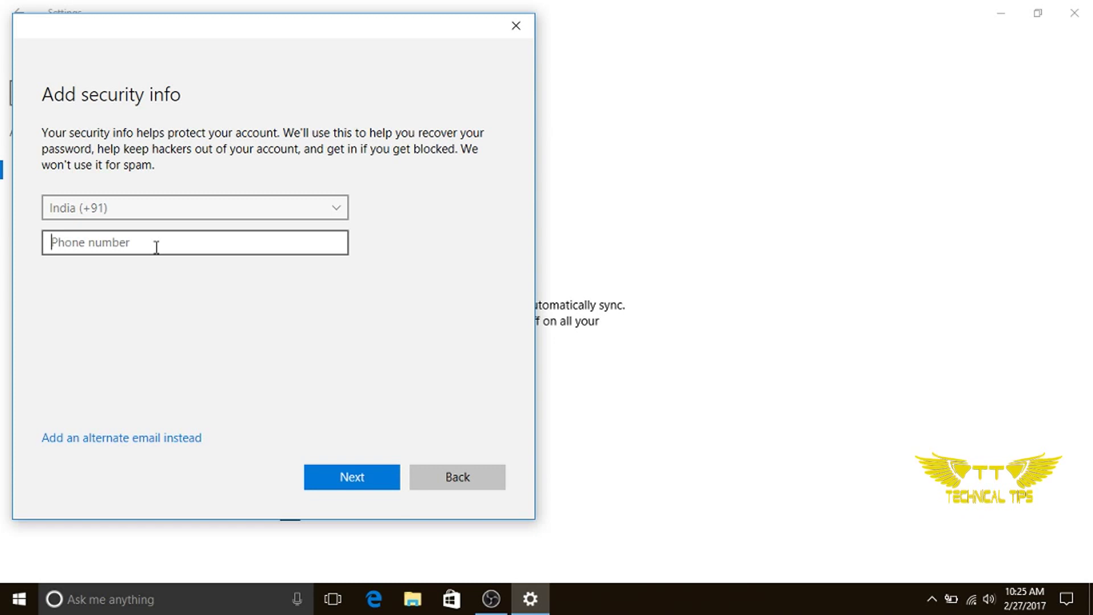
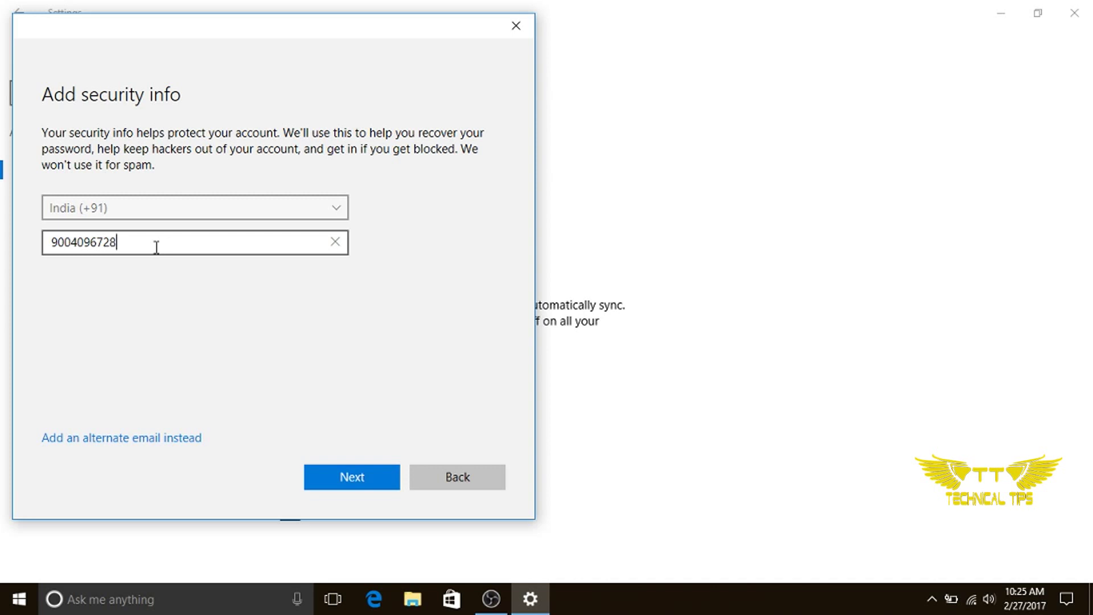
{"action": "left_click", "coordinate": [332, 485]}
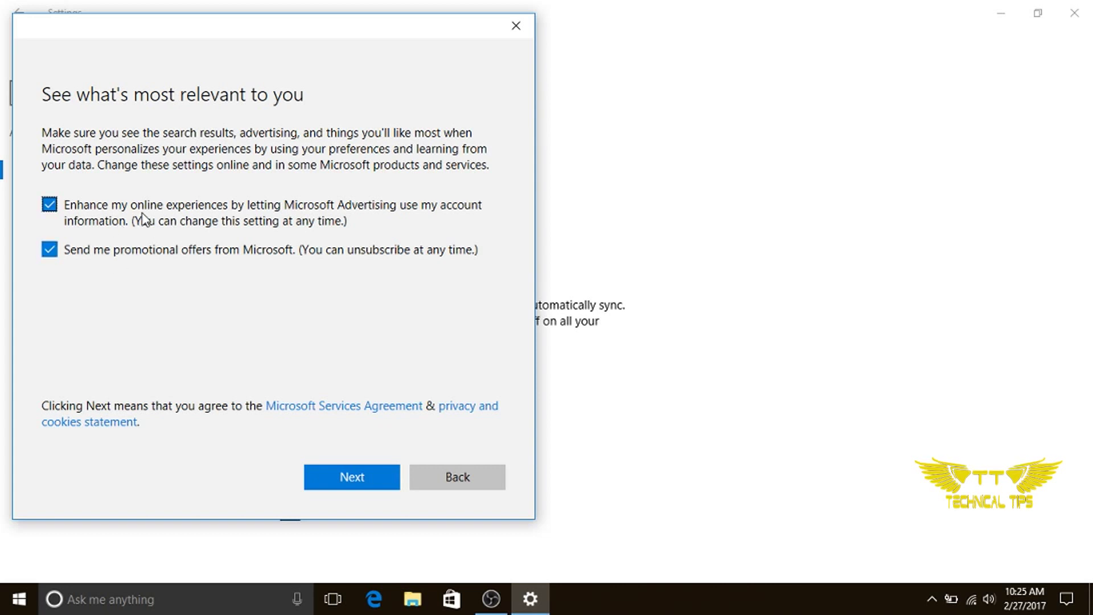
Uncheck 'Send me promotional offers from Microsoft' and continue to device sign-in
{"action": "left_click", "coordinate": [50, 250]}
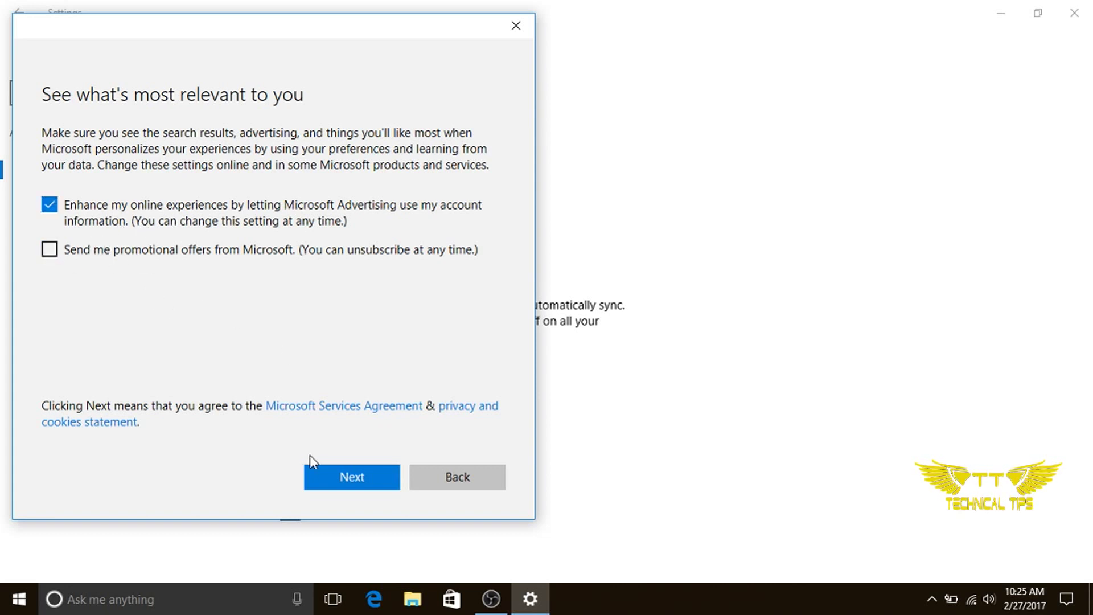
{"action": "left_click", "coordinate": [348, 481]}
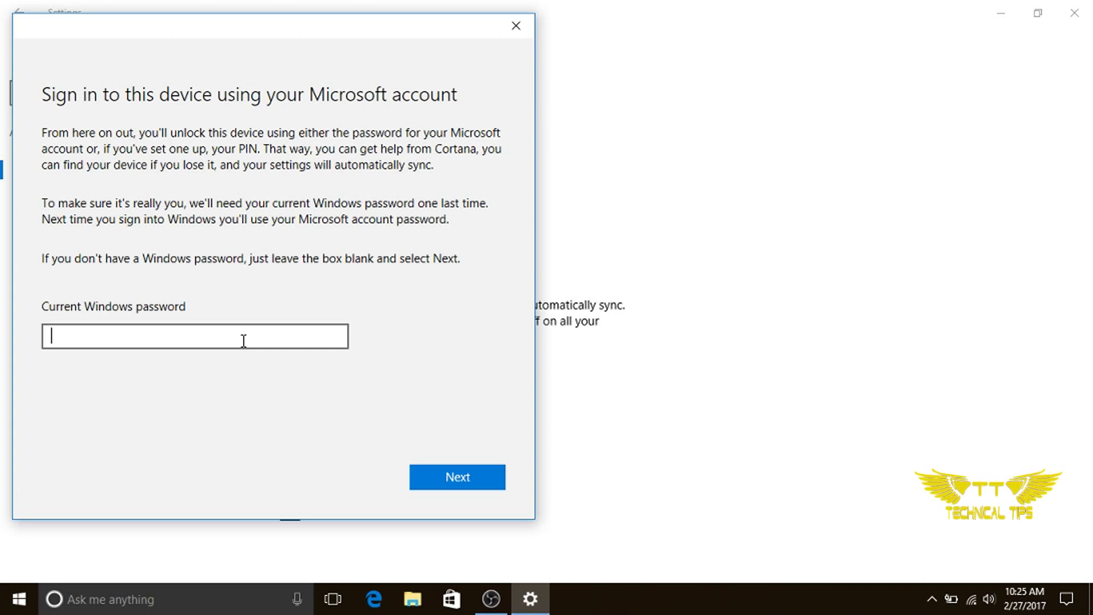
Enter the current Windows password to proceed to the Windows Hello page
{"action": "type", "text": "••••"}
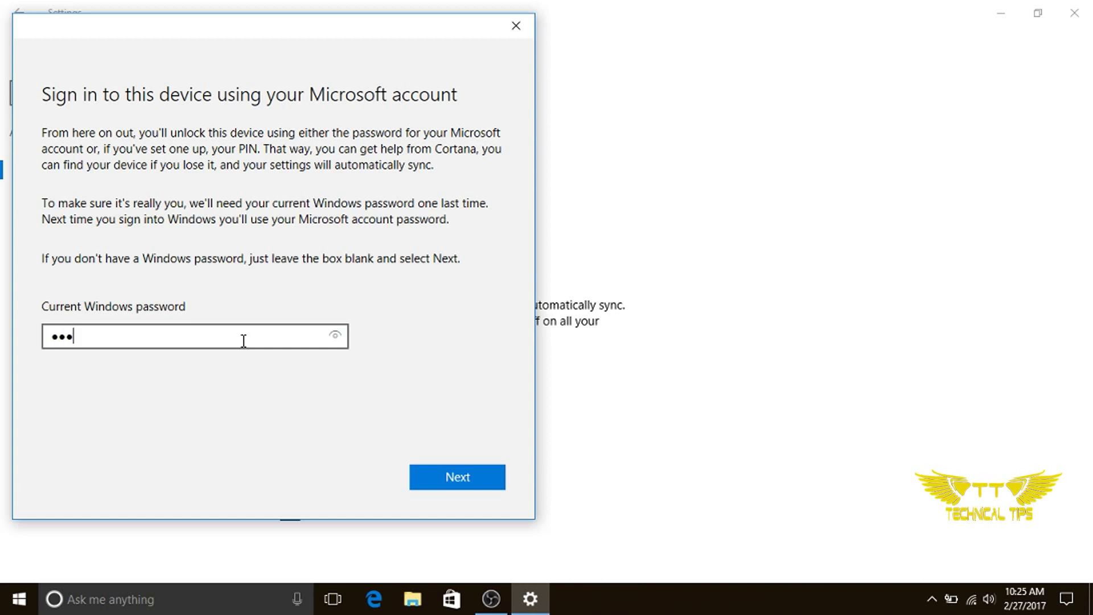
{"action": "type", "text": "•••••"}
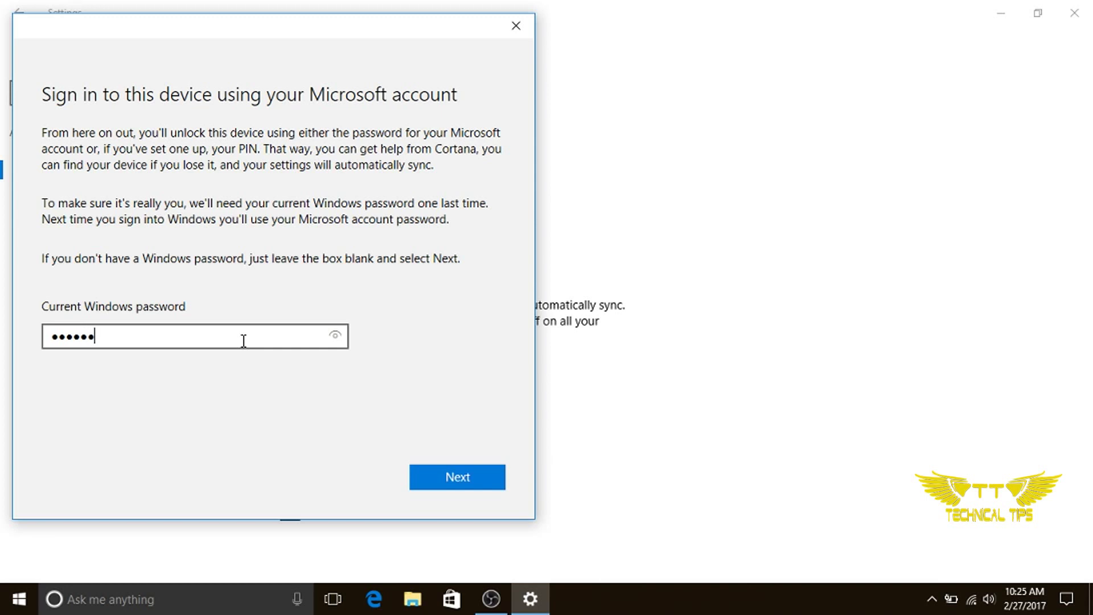
{"action": "left_click", "coordinate": [464, 486]}
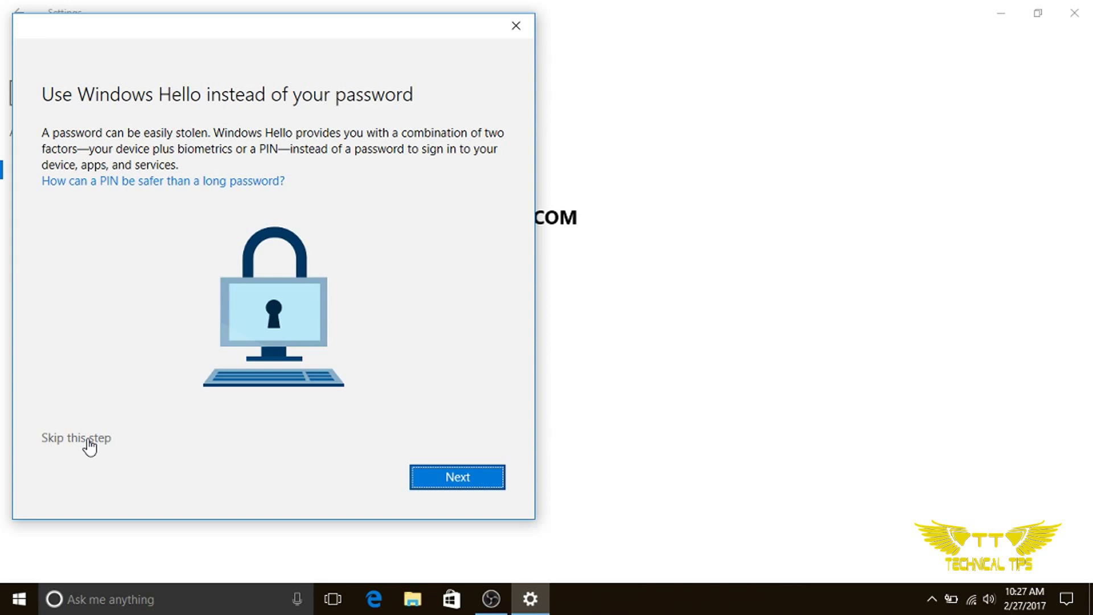
Skip Windows Hello PIN setup, finishing the switch to the new Microsoft account
{"action": "left_click", "coordinate": [89, 439]}
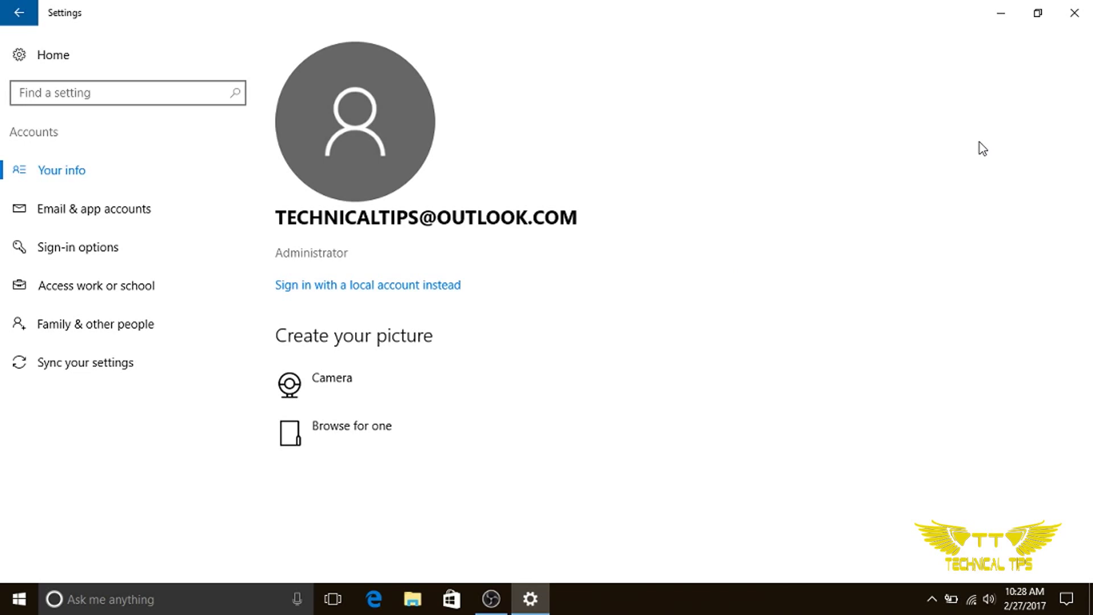
Close Settings, ask Cortana 'Can you play some music for me?', then dismiss Cortana
{"action": "left_click", "coordinate": [1074, 15]}
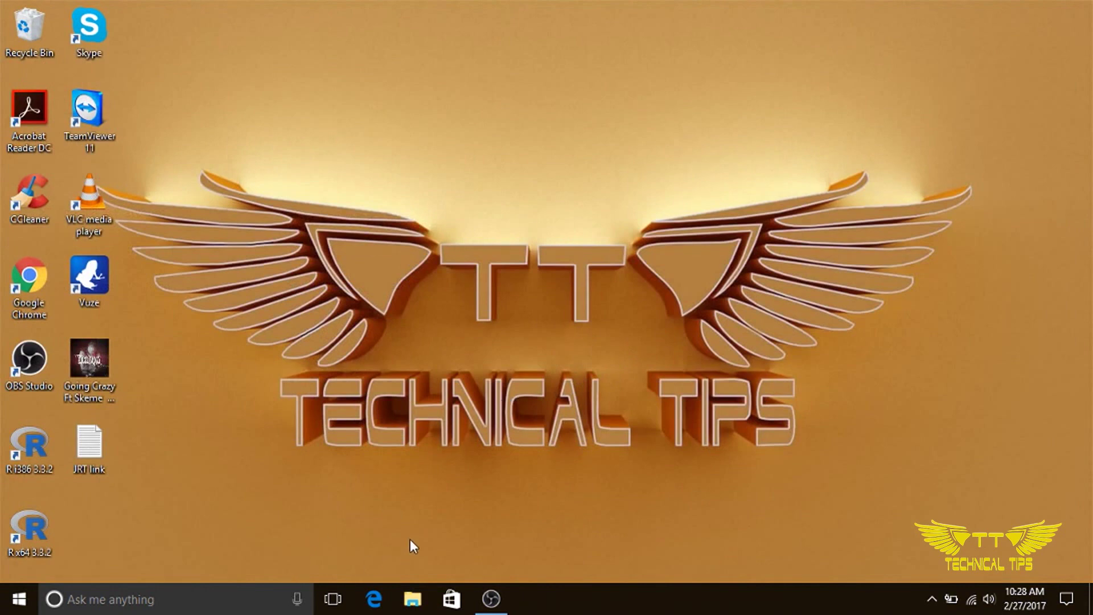
{"action": "left_click", "coordinate": [297, 600]}
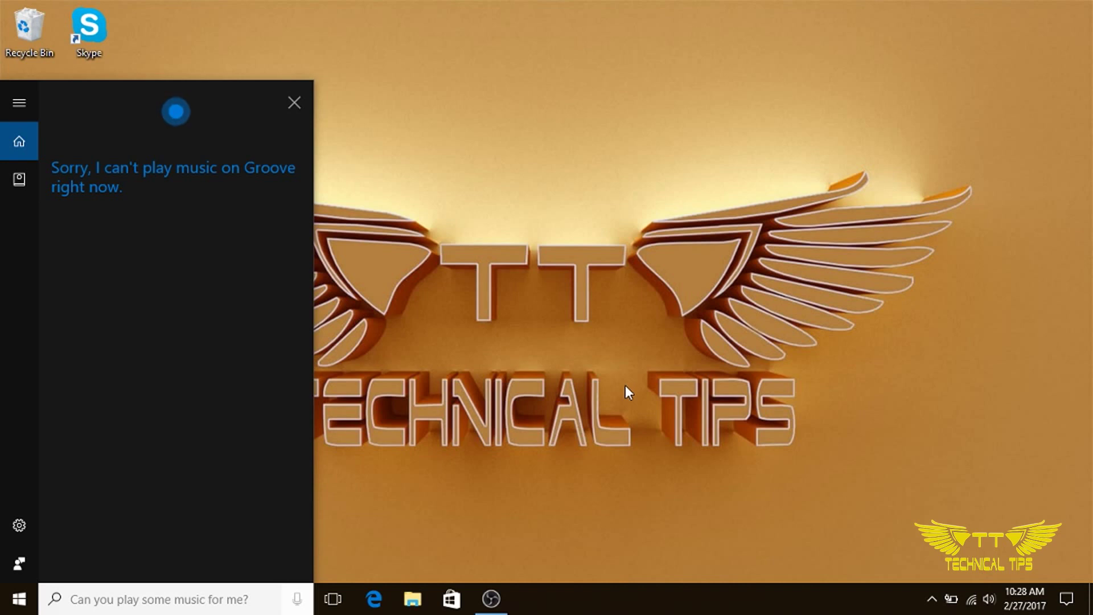
{"action": "key", "text": "Escape"}
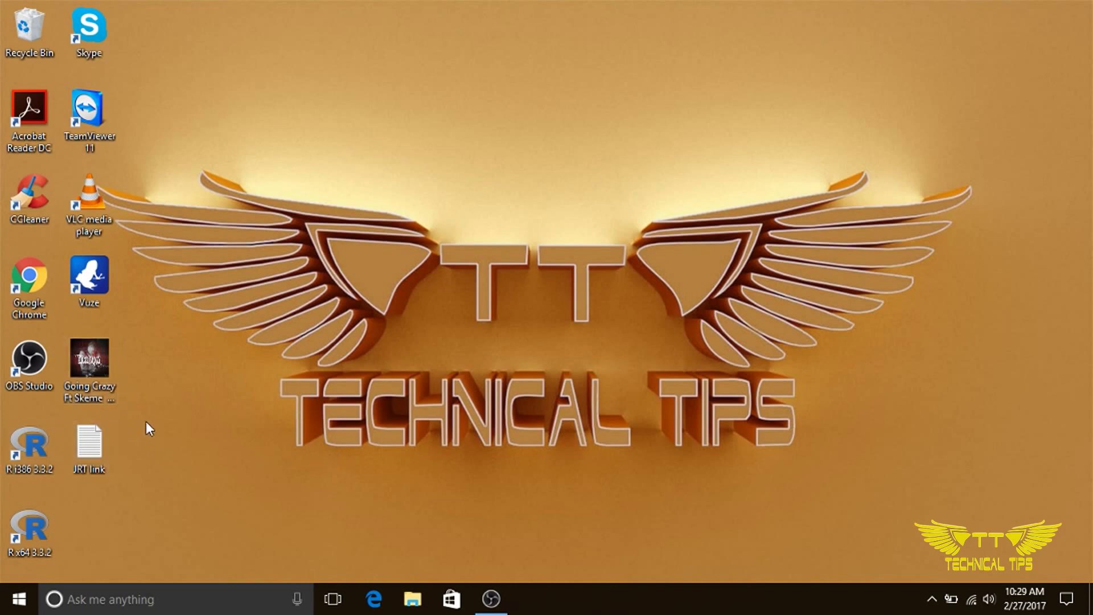
Open the Going Crazy song, retry via Cortana, and dismiss Groove's sign-in error
{"action": "double_click", "coordinate": [100, 375]}
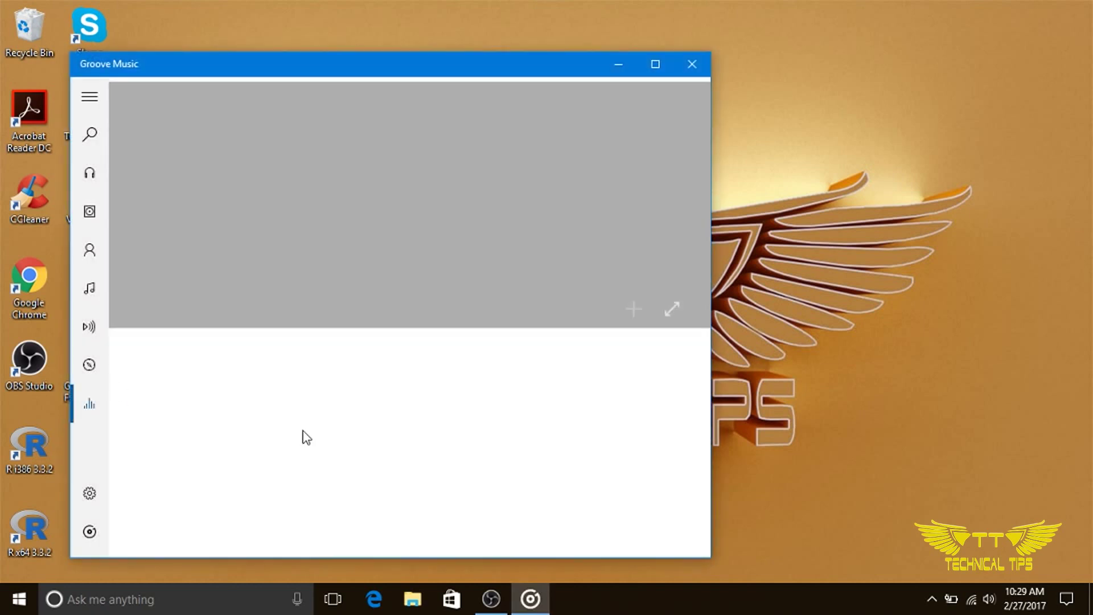
{"action": "left_click", "coordinate": [692, 65]}
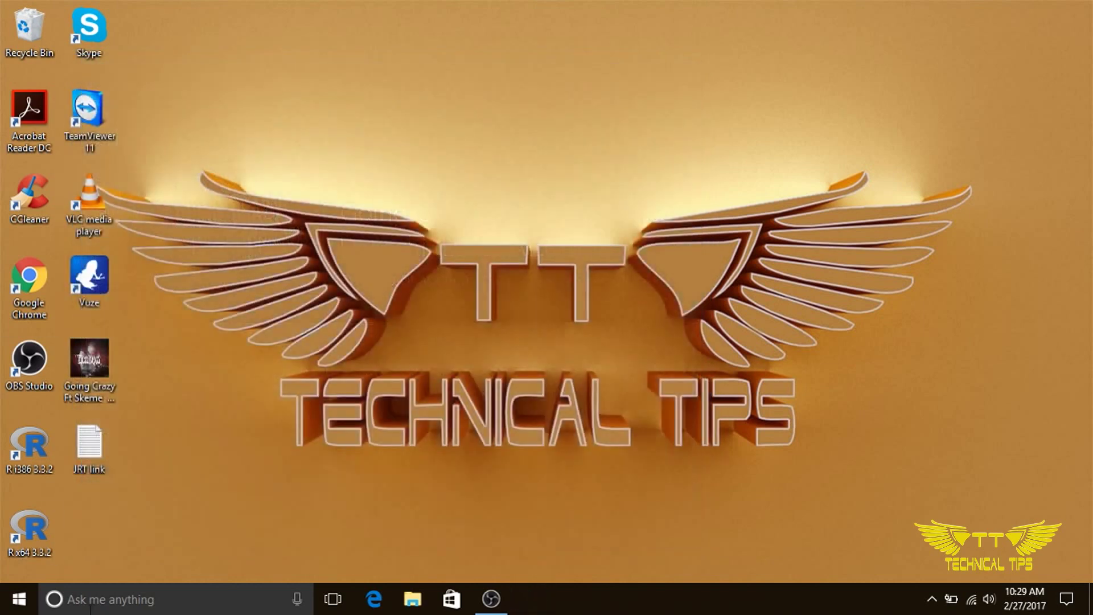
{"action": "left_click", "coordinate": [297, 600]}
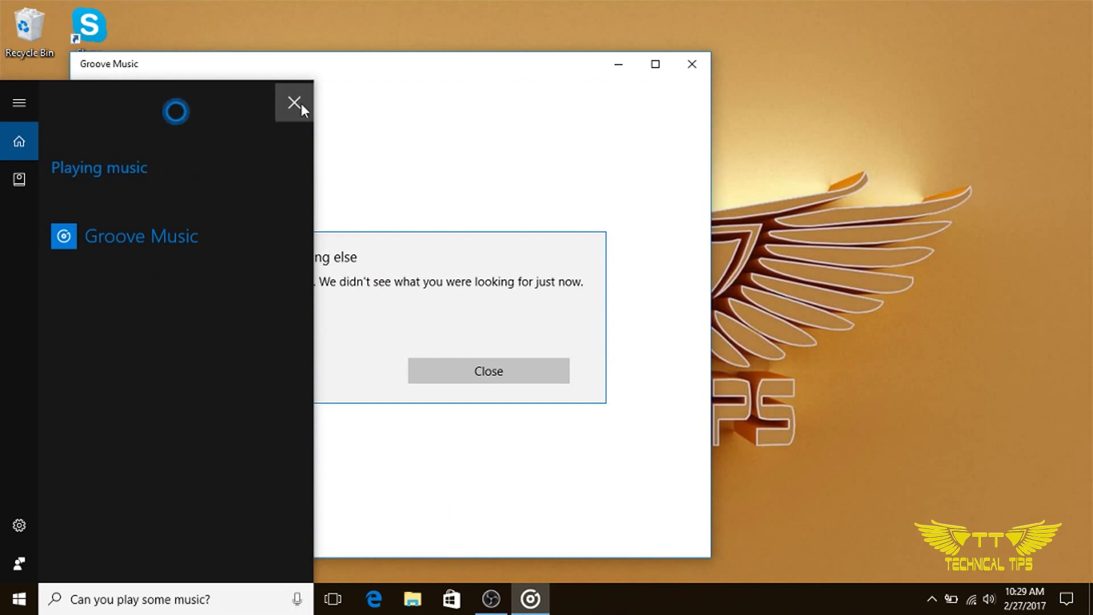
{"action": "left_click", "coordinate": [444, 132]}
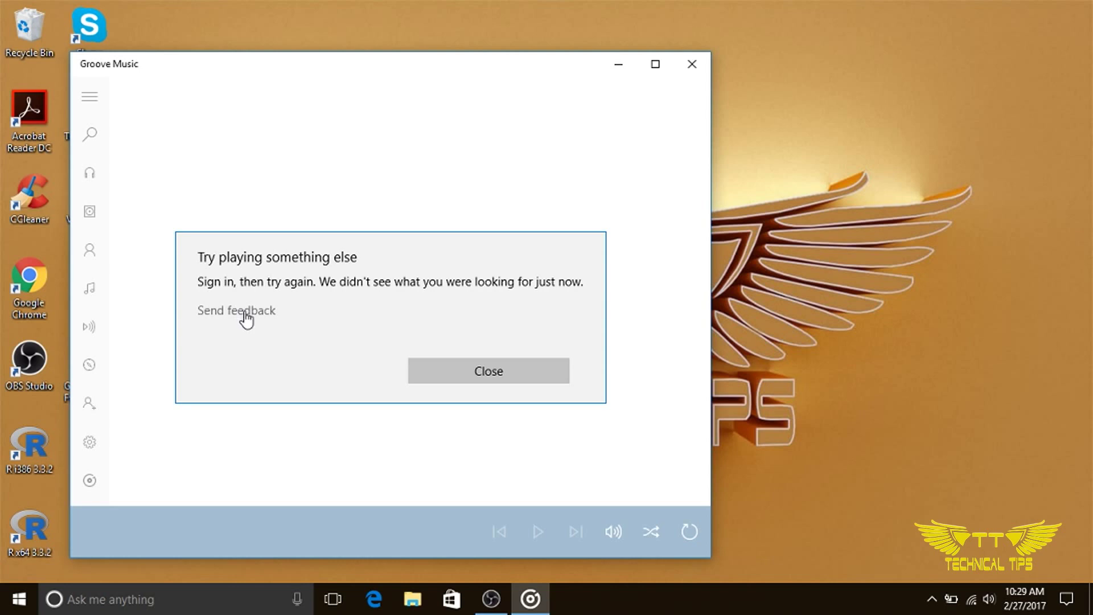
{"action": "left_click", "coordinate": [488, 371]}
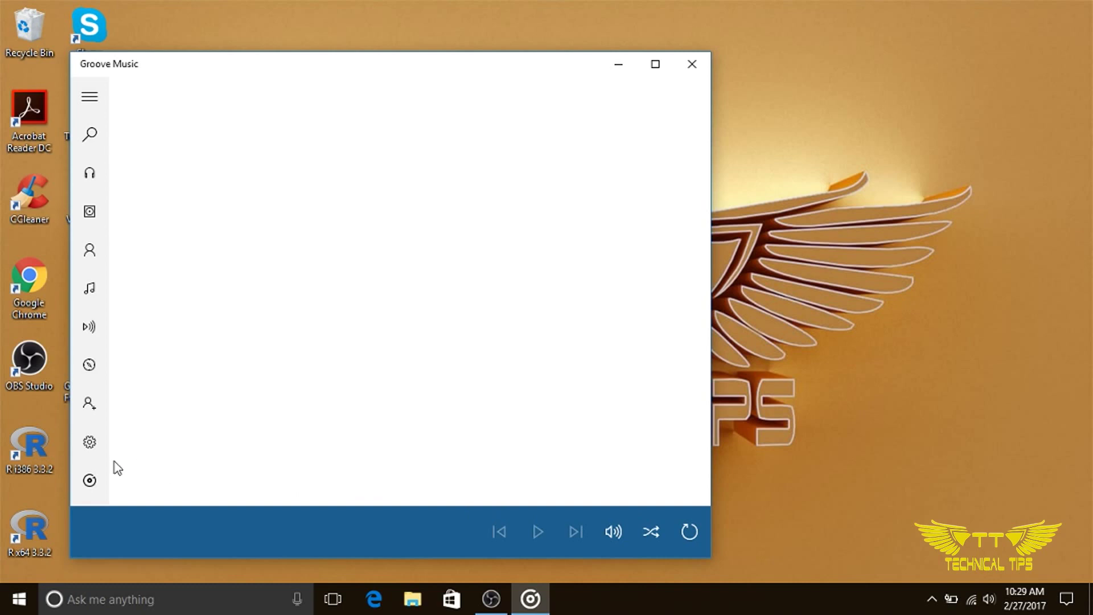
From Groove Settings, open the watched-folders list and back out of adding the Desktop folder
{"action": "left_click", "coordinate": [90, 442]}
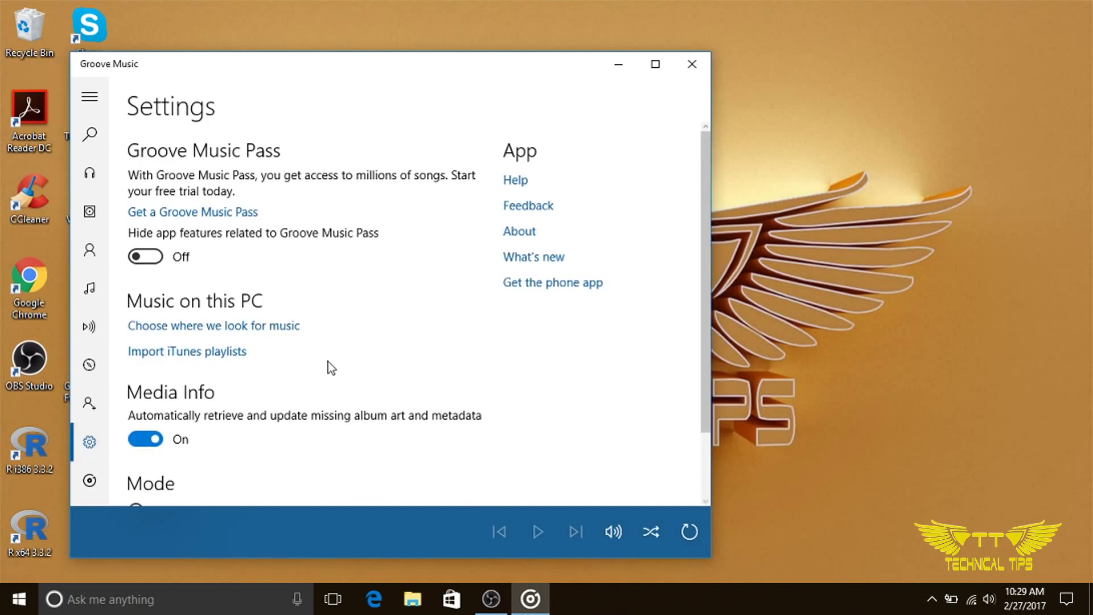
{"action": "scroll", "coordinate": [331, 367], "scroll_direction": "down", "scroll_amount": 3}
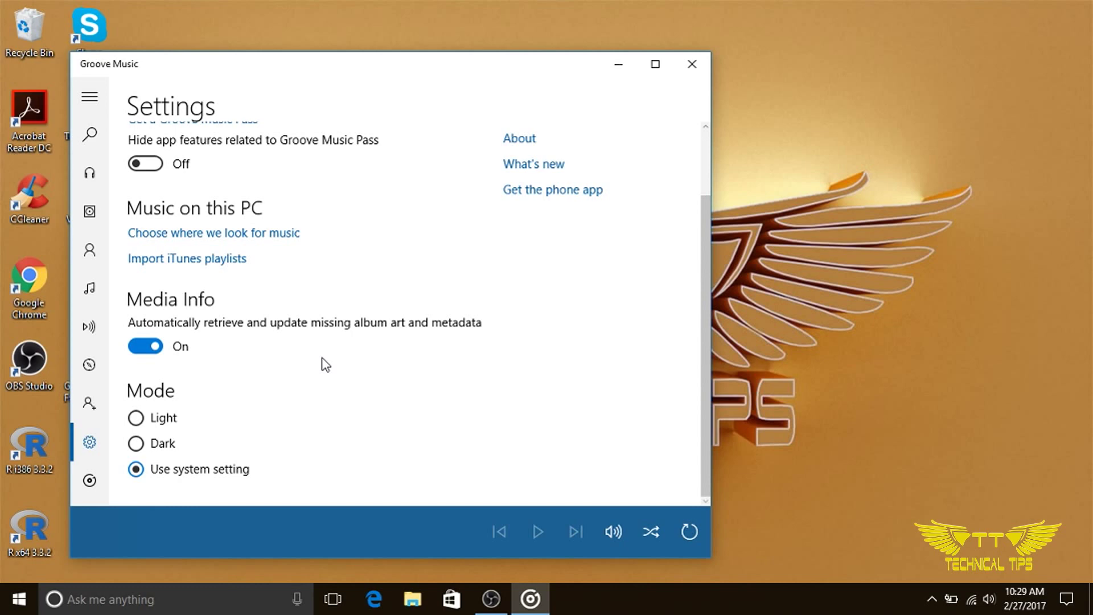
{"action": "scroll", "coordinate": [325, 365], "scroll_direction": "up", "scroll_amount": 3}
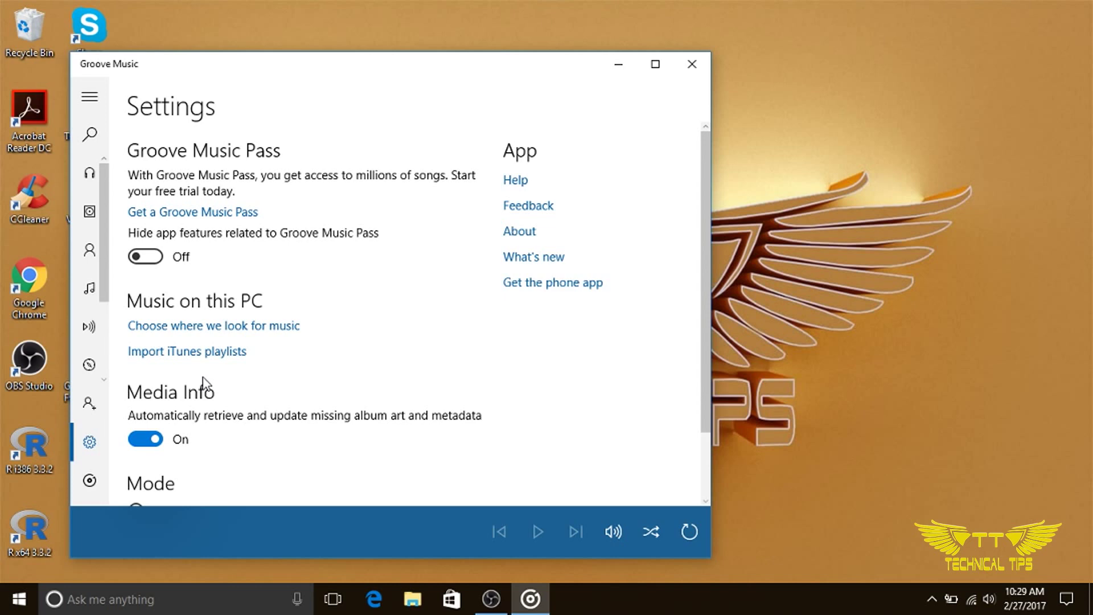
{"action": "left_click", "coordinate": [243, 329]}
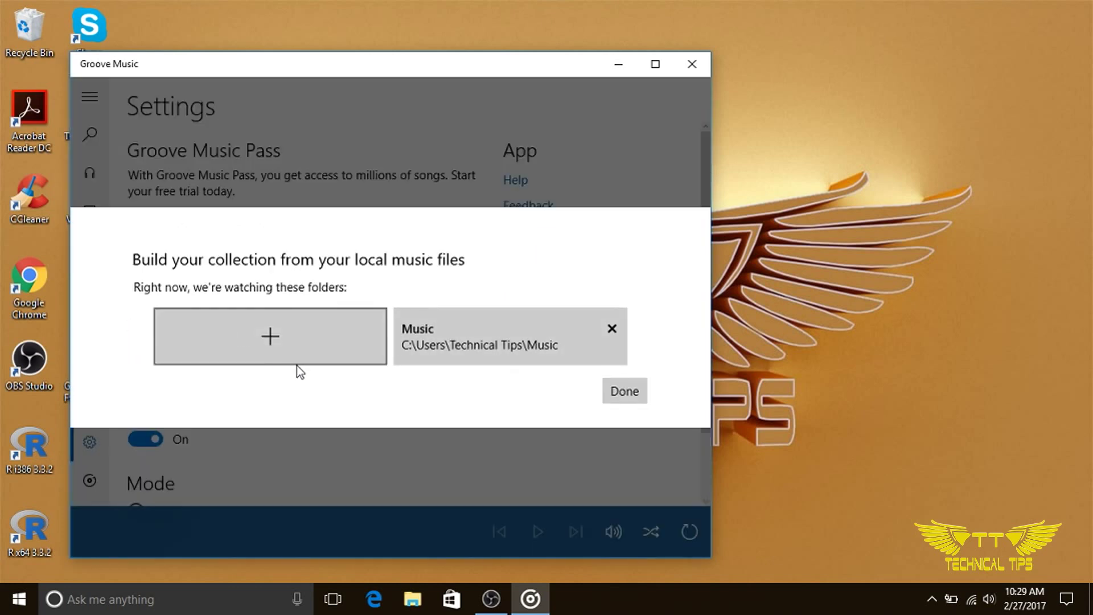
{"action": "left_click", "coordinate": [269, 338]}
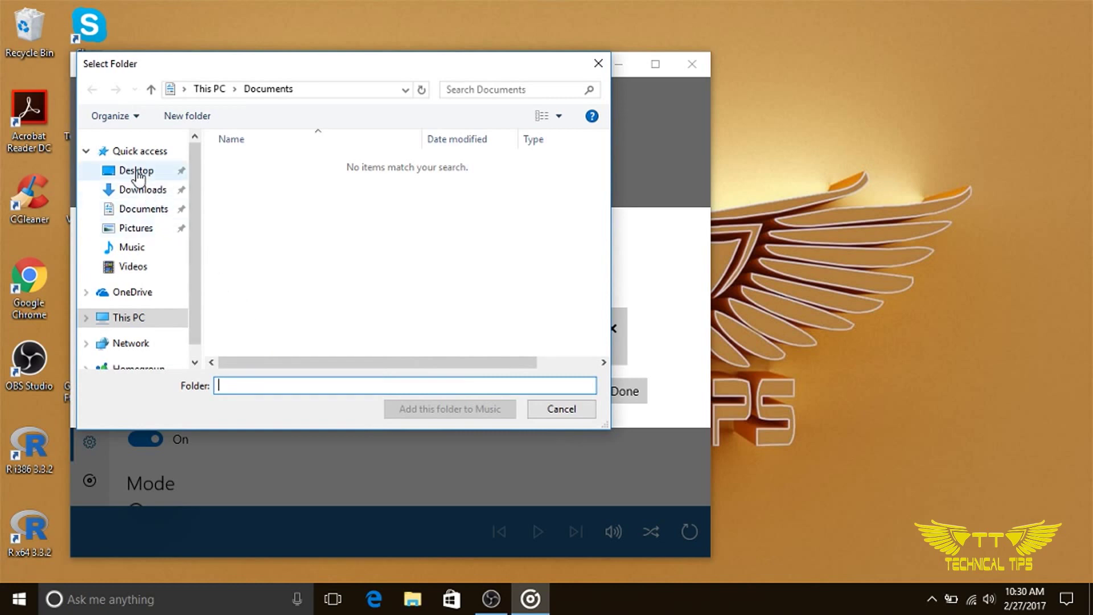
{"action": "left_click", "coordinate": [137, 171]}
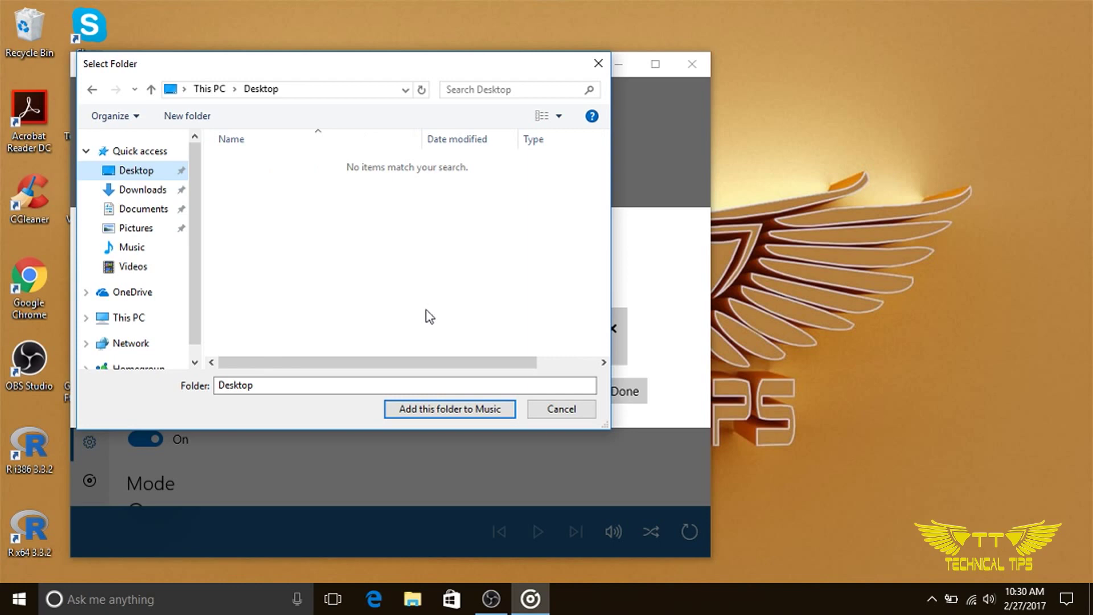
{"action": "left_click", "coordinate": [563, 409]}
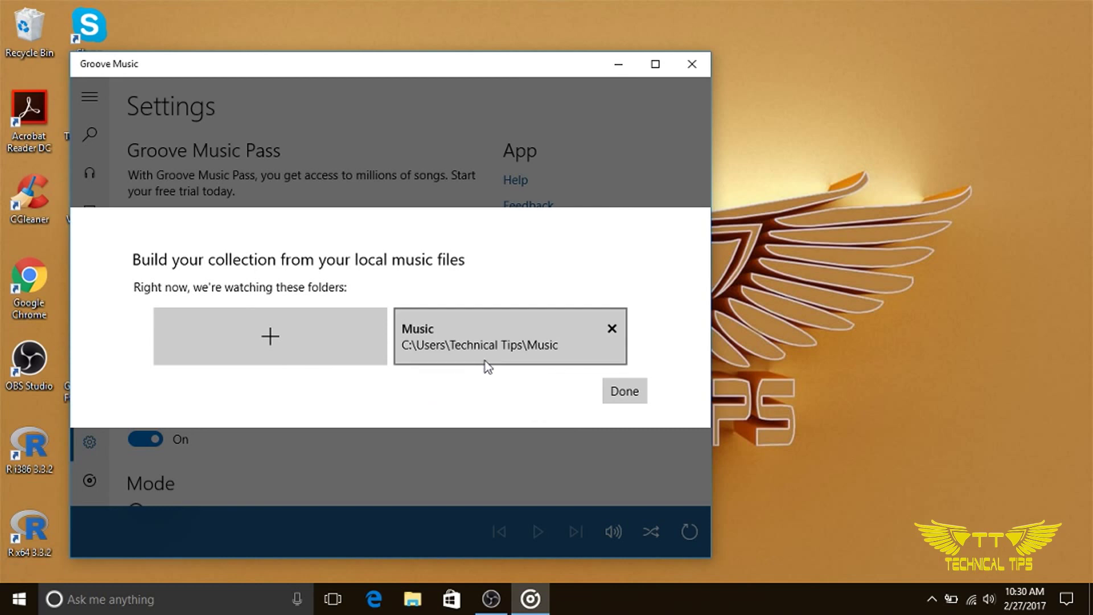
Remove the Music folder from the watched folders, cancel another Desktop pick, and finish with Done
{"action": "left_click", "coordinate": [517, 341]}
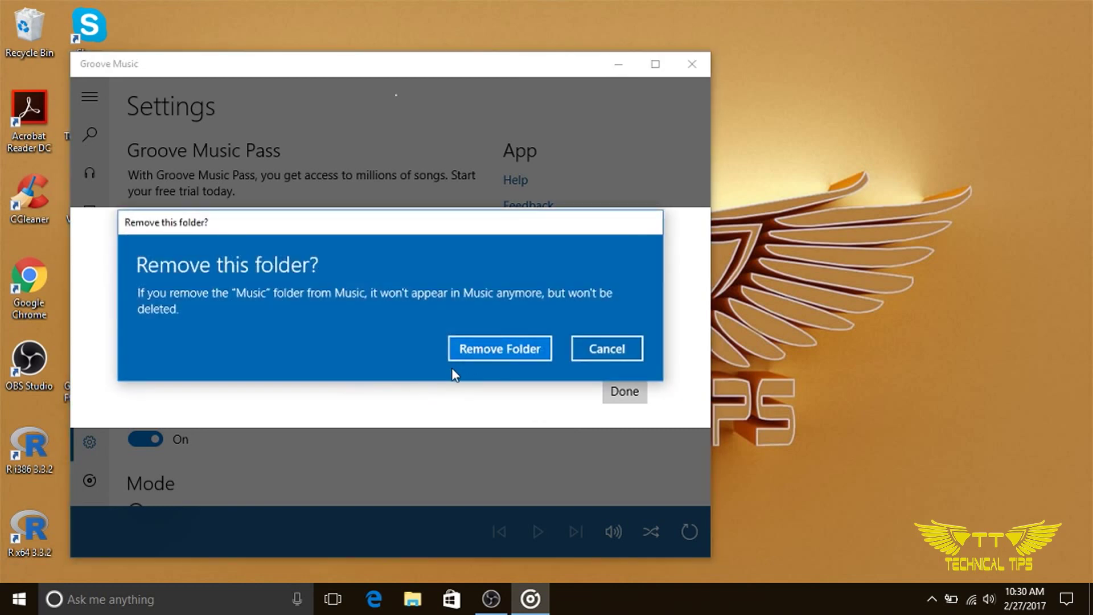
{"action": "left_click", "coordinate": [497, 348]}
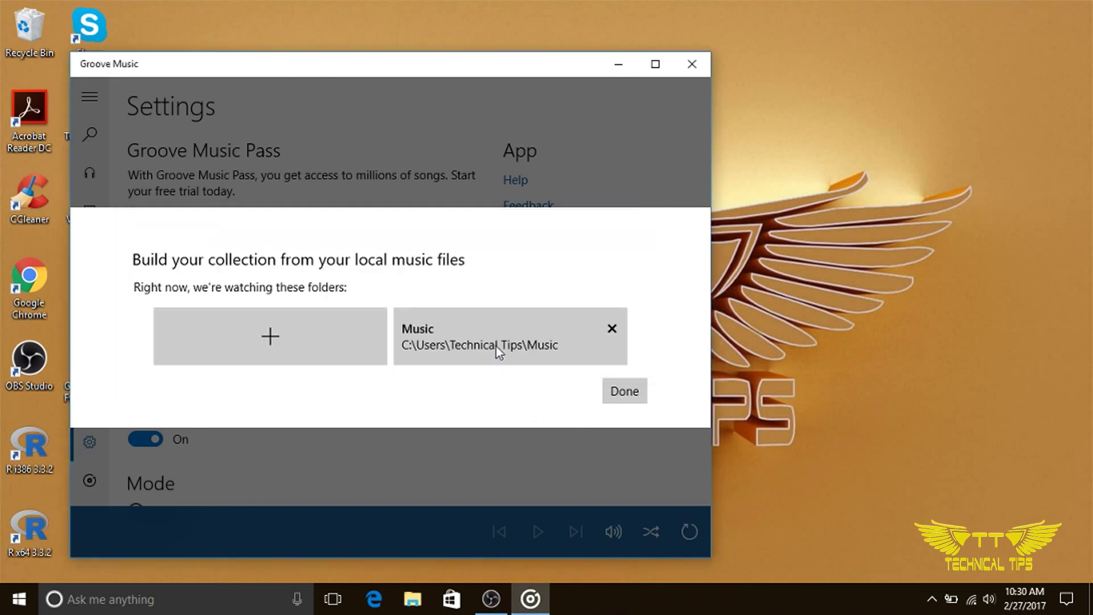
{"action": "left_click", "coordinate": [404, 347]}
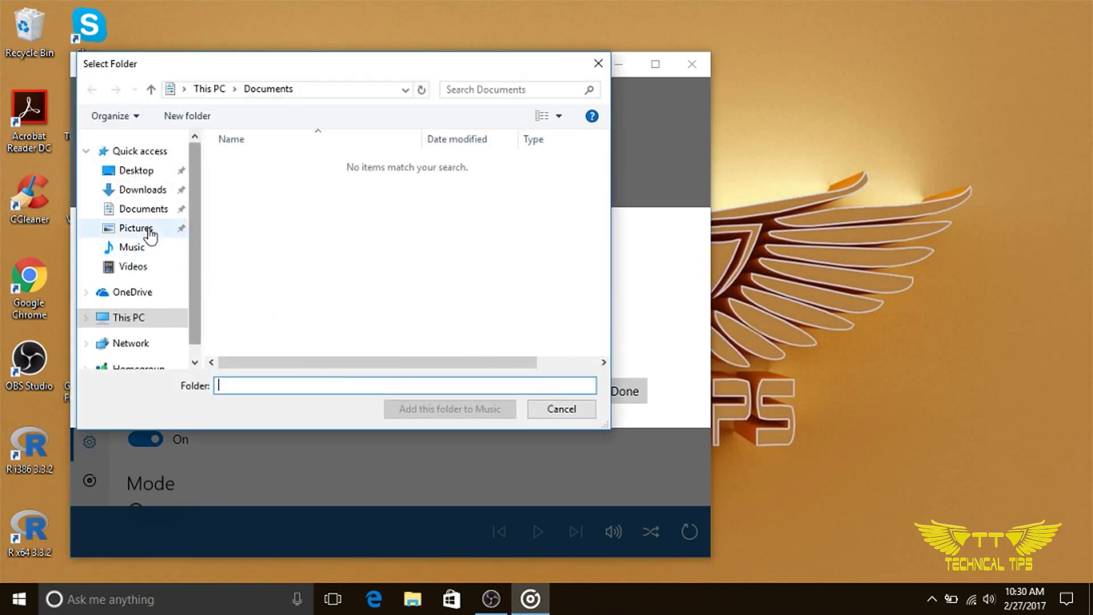
{"action": "left_click", "coordinate": [137, 170]}
{"action": "scroll", "coordinate": [302, 293], "scroll_direction": "right", "scroll_amount": 3}
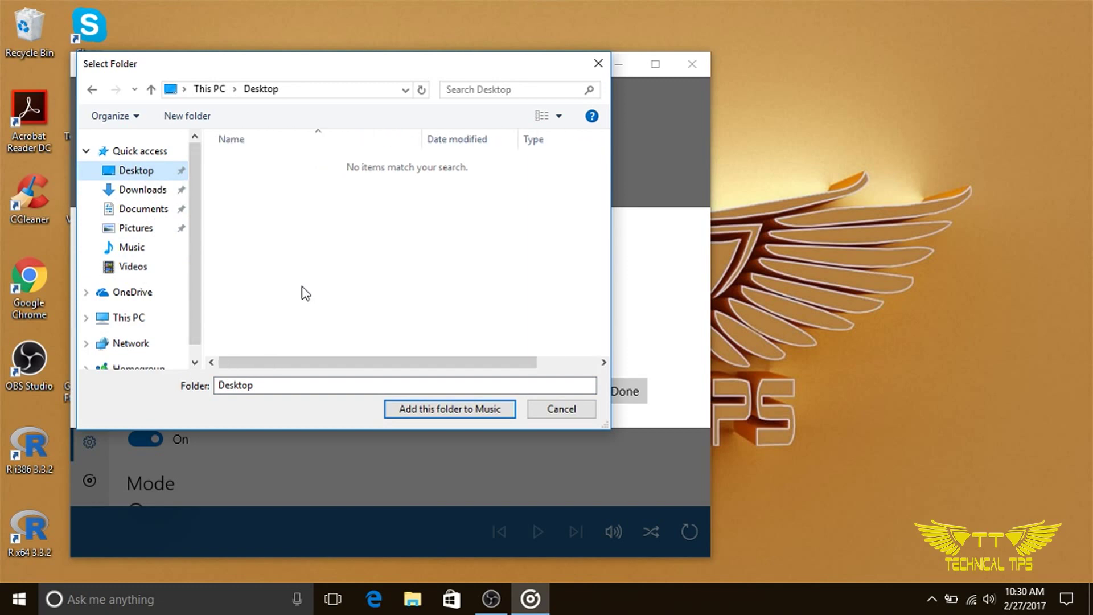
{"action": "left_click", "coordinate": [598, 64]}
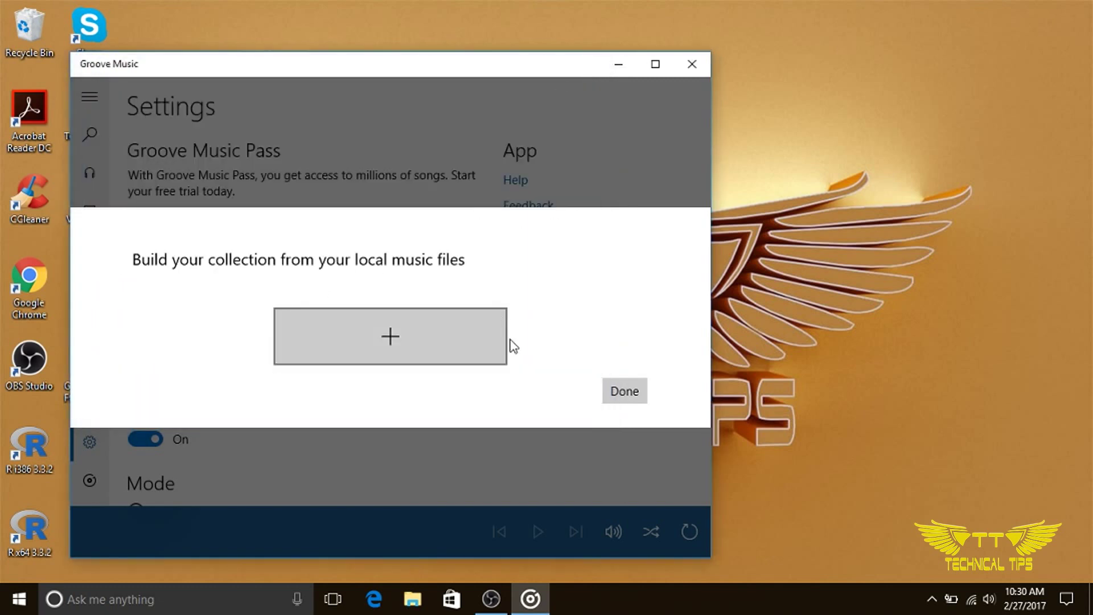
{"action": "left_click", "coordinate": [625, 393]}
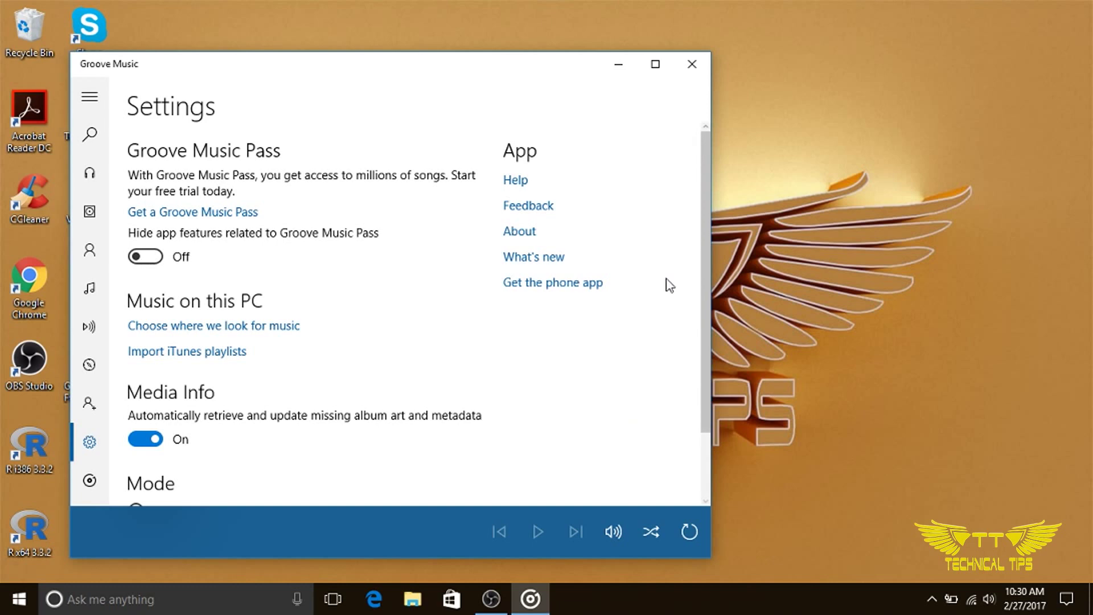
Close Groove Music and paste the cut Going Crazy MP3 into This PC > Music
{"action": "left_click", "coordinate": [692, 63]}
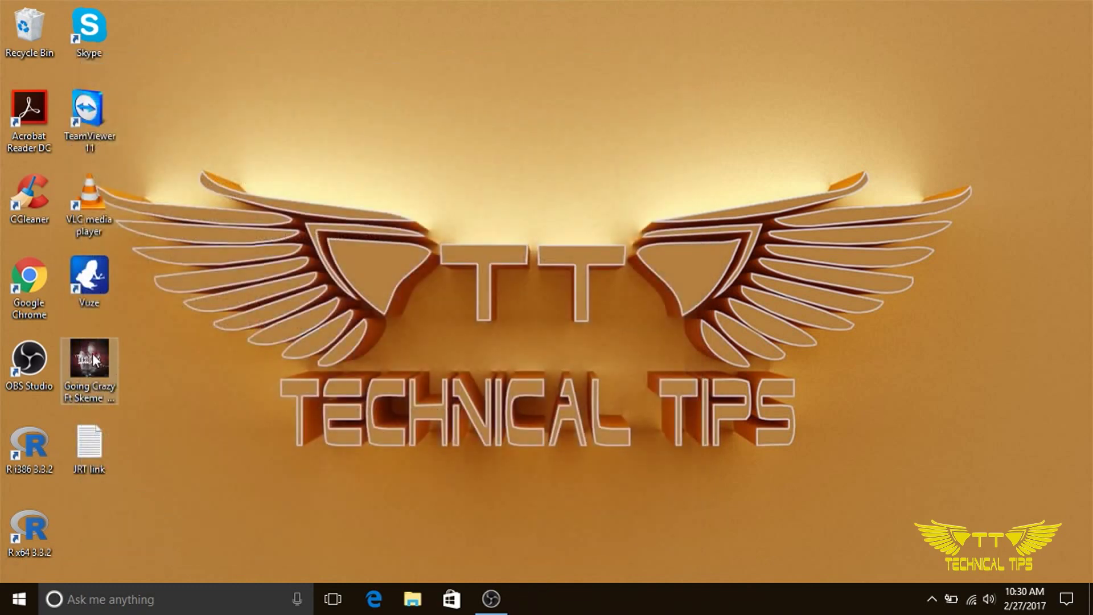
{"action": "mouse_move", "coordinate": [85, 379]}
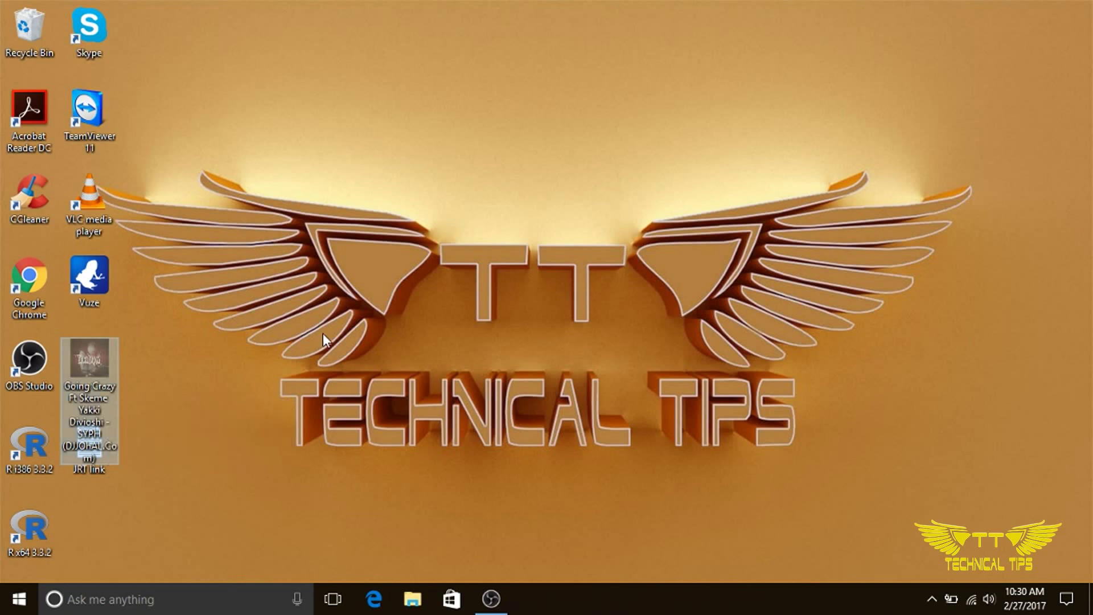
{"action": "left_click", "coordinate": [413, 598]}
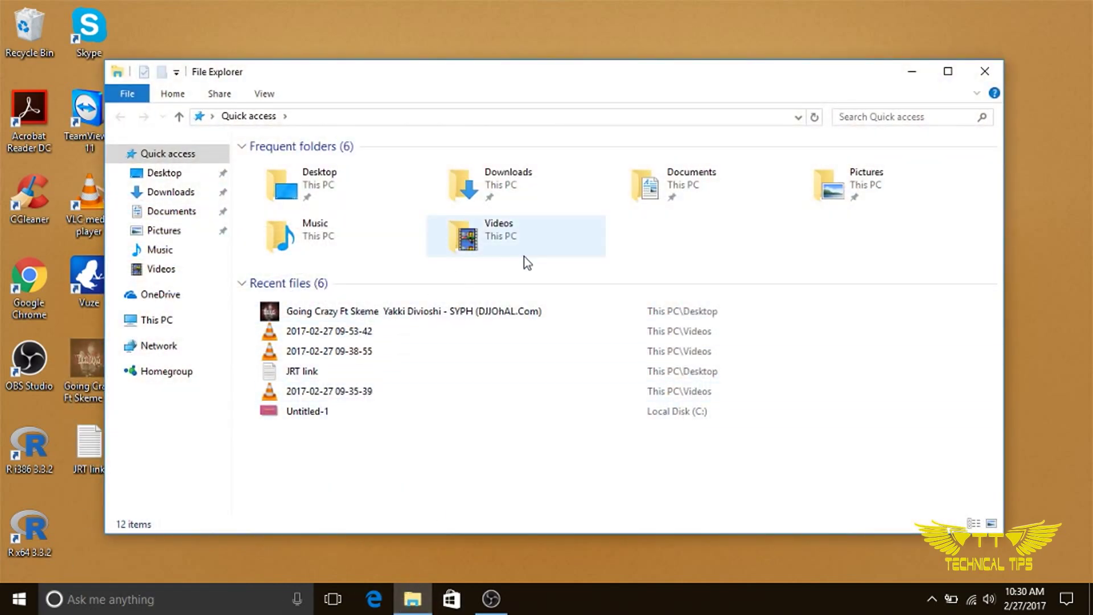
{"action": "left_click", "coordinate": [162, 252]}
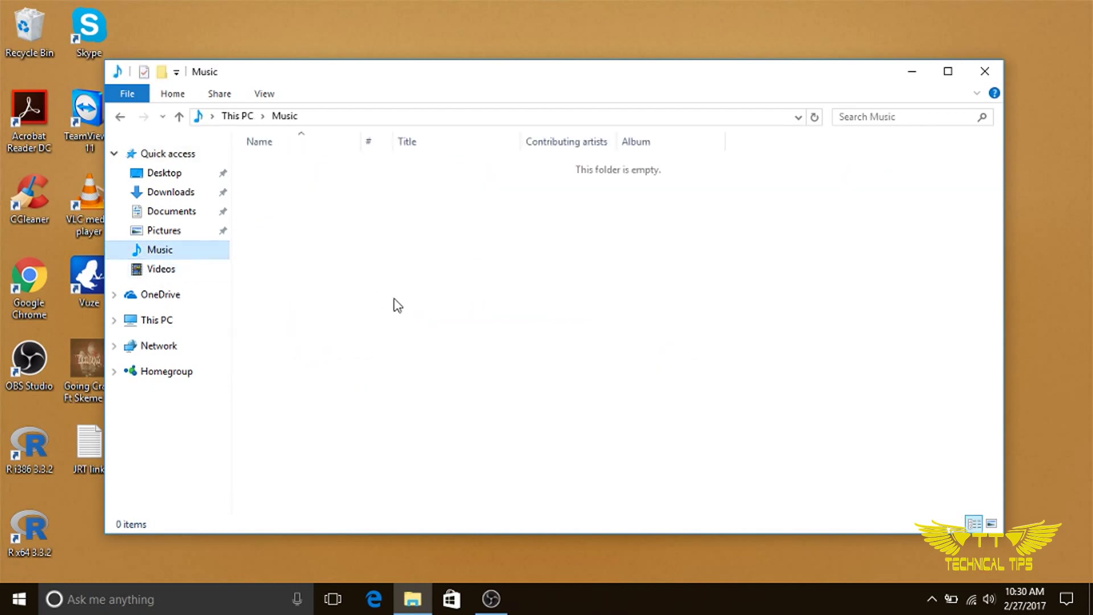
{"action": "key", "text": "ctrl+v"}
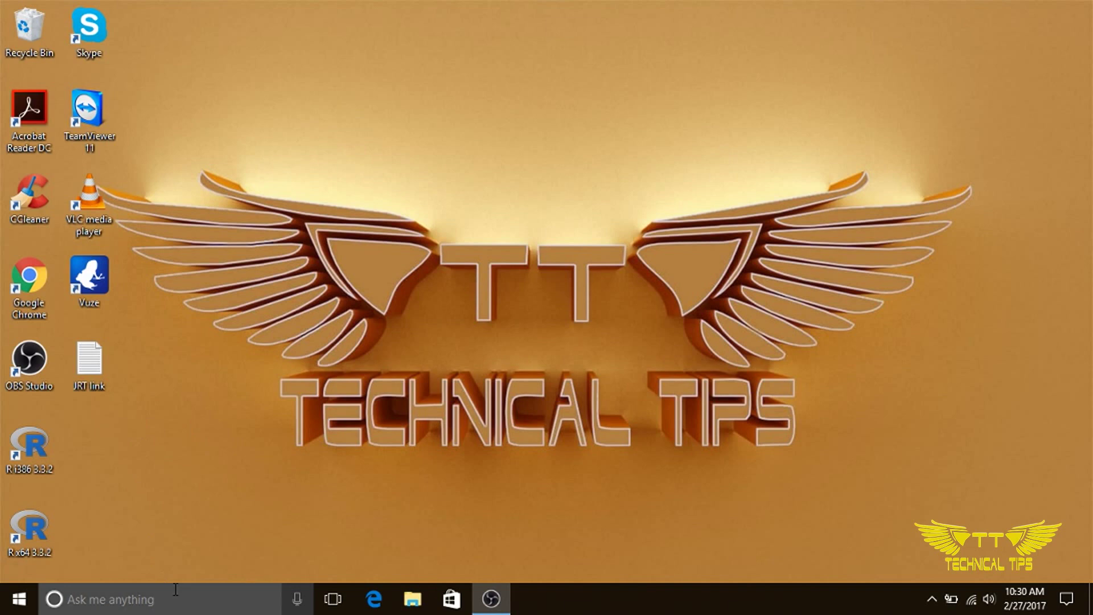
Ask Cortana by voice to play music, then search the taskbar for 'groov'
{"action": "left_click", "coordinate": [297, 599]}
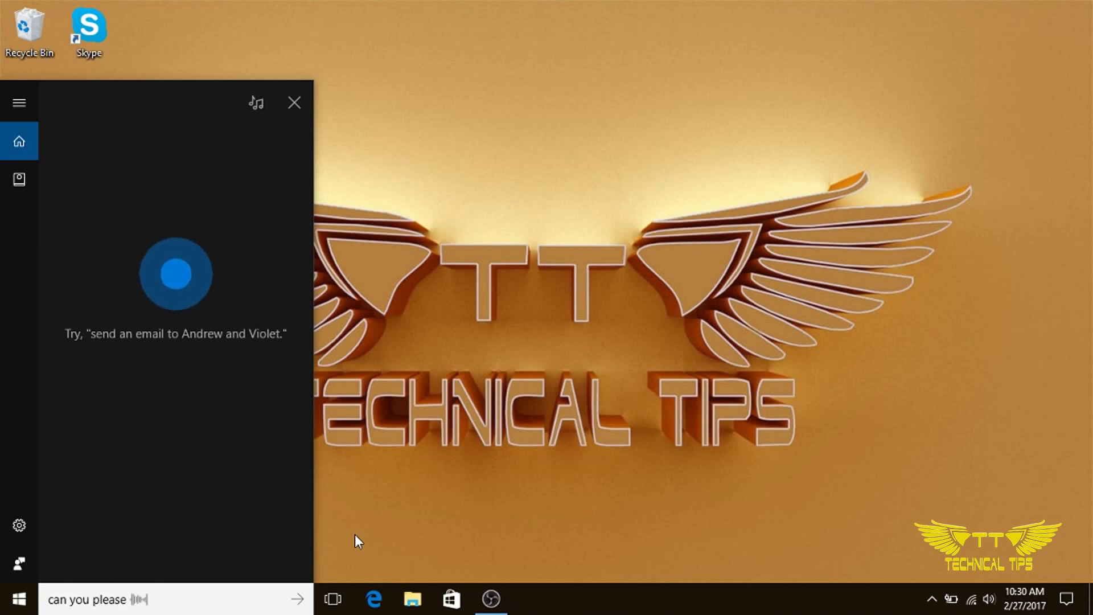
{"action": "left_click", "coordinate": [556, 463]}
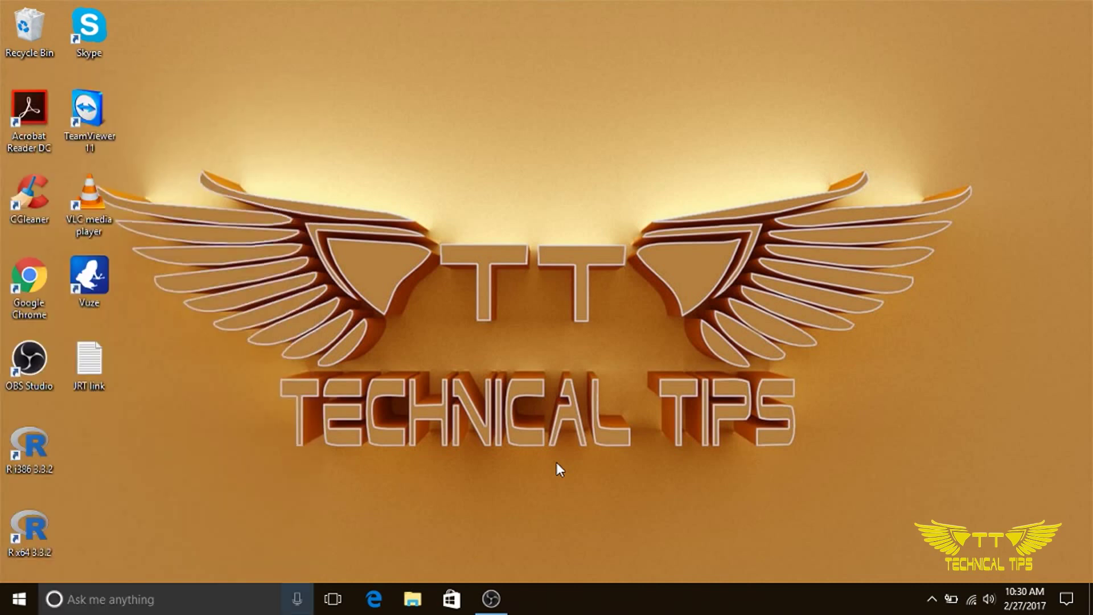
{"action": "left_click", "coordinate": [205, 597]}
{"action": "type", "text": "groov"}
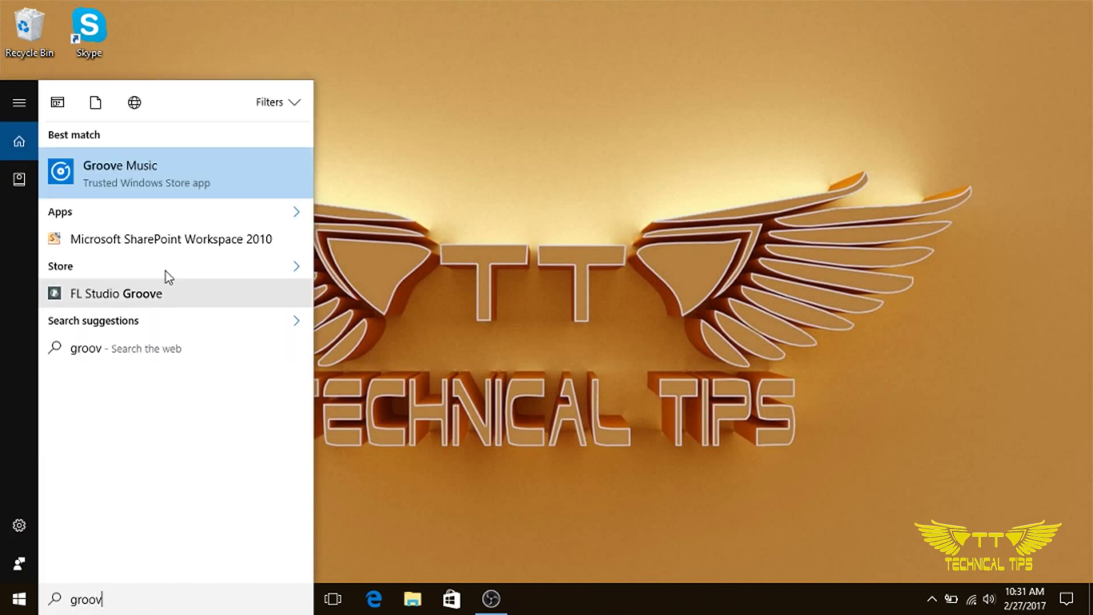
Launch Groove Music, view the empty Songs list, and open the Music store beside it
{"action": "left_click", "coordinate": [152, 178]}
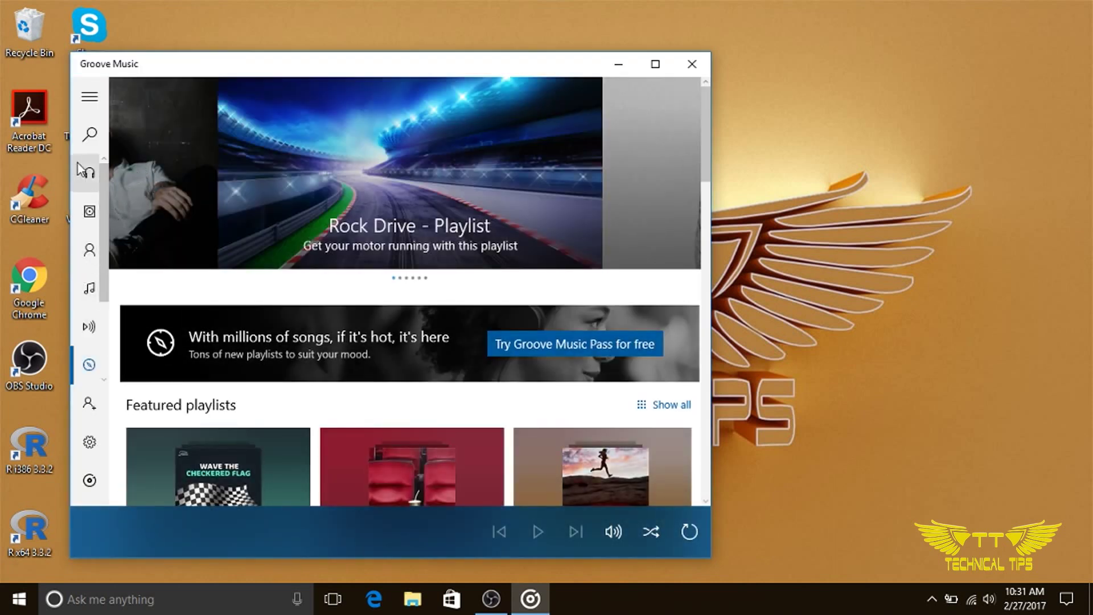
{"action": "left_click", "coordinate": [102, 138]}
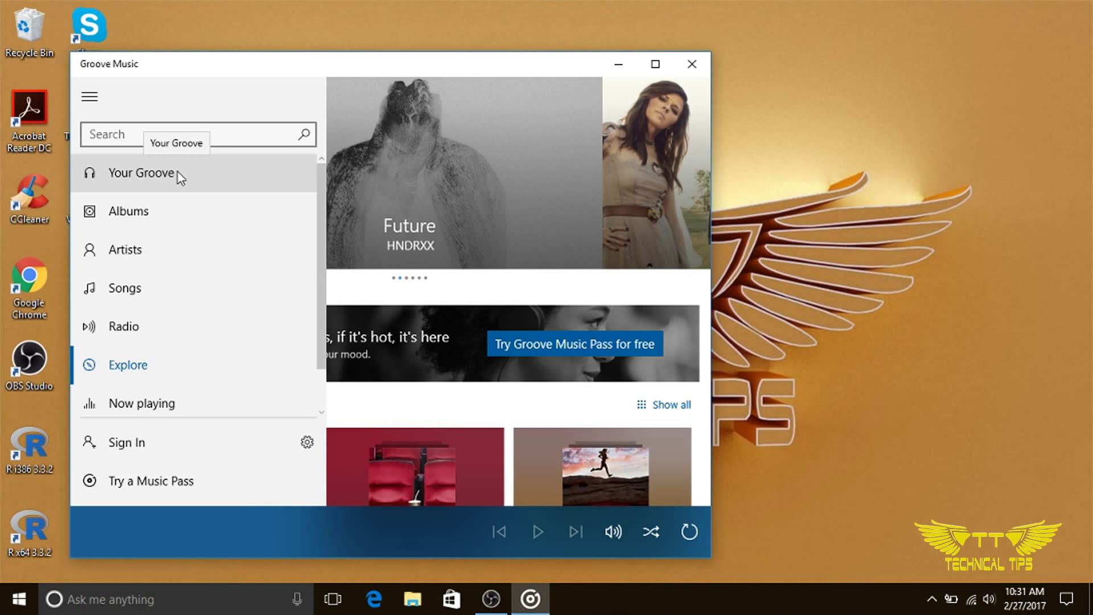
{"action": "left_click", "coordinate": [142, 288]}
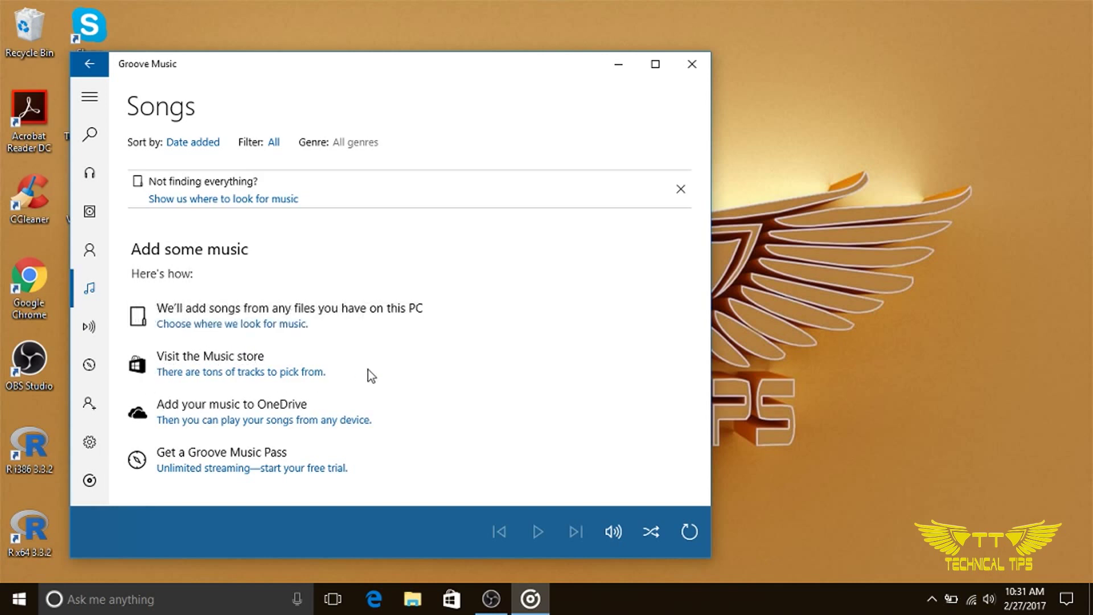
{"action": "left_click", "coordinate": [213, 368]}
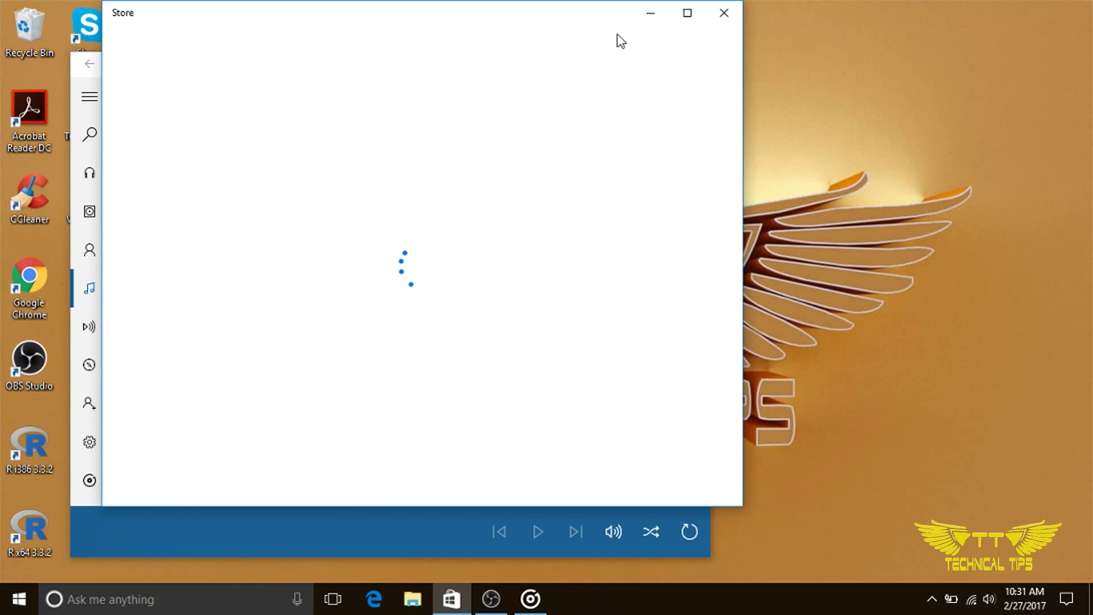
{"action": "left_click_drag", "start_coordinate": [442, 12], "coordinate": [665, 54]}
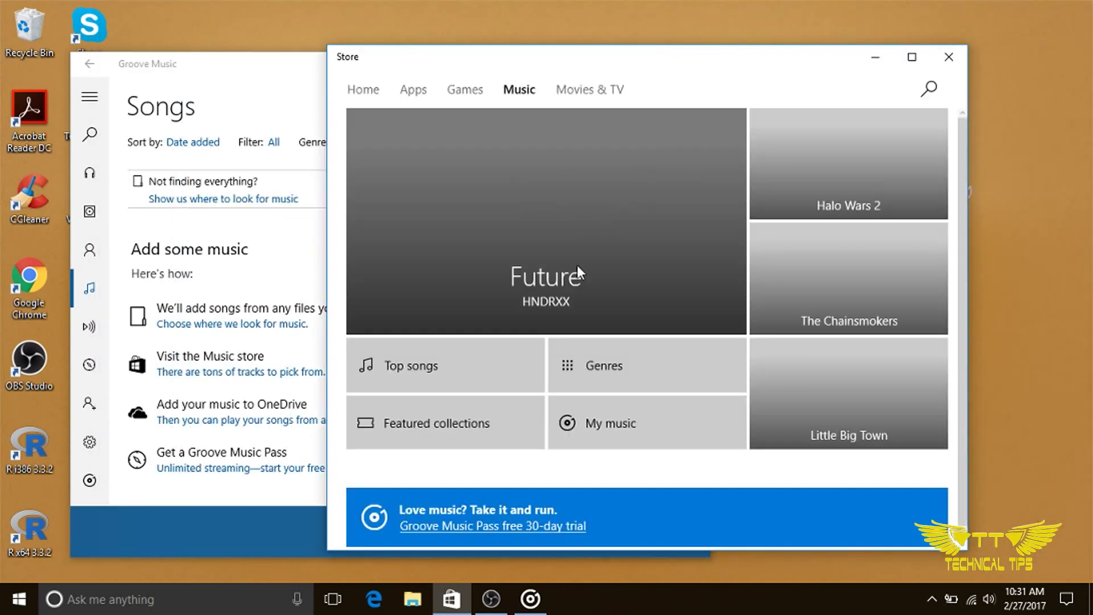
Open the store's Top songs chart and scroll through the full list
{"action": "left_click", "coordinate": [463, 376]}
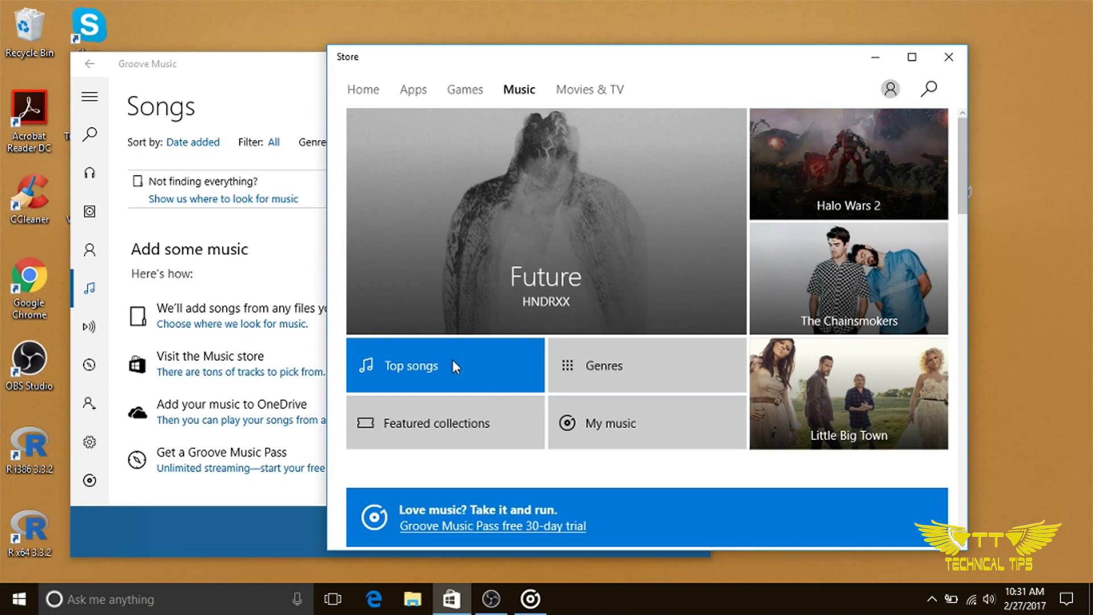
{"action": "left_click", "coordinate": [453, 357]}
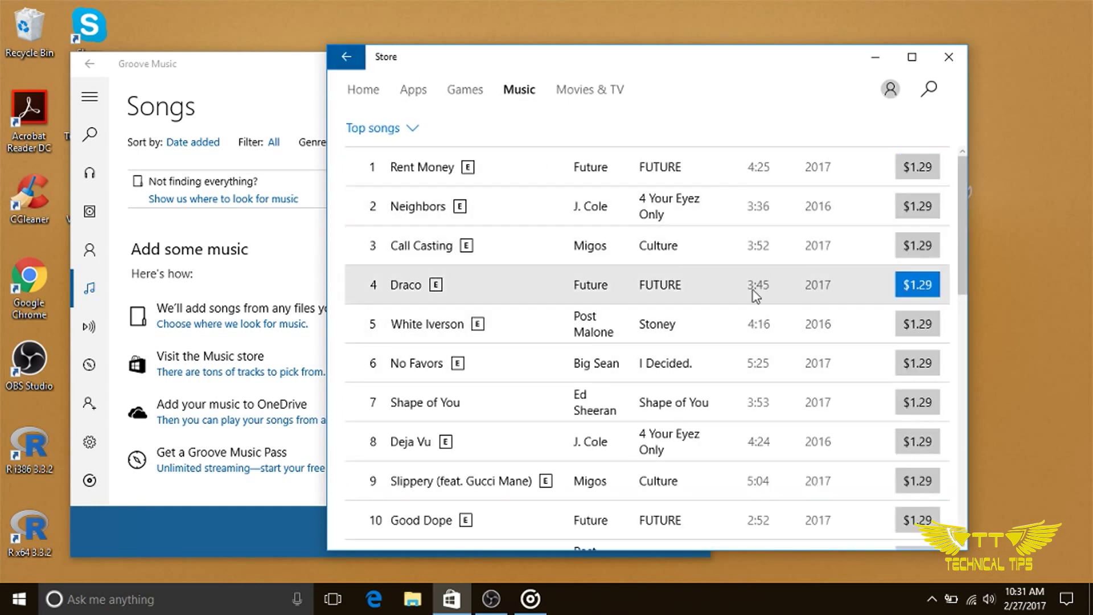
{"action": "scroll", "coordinate": [598, 271], "scroll_direction": "down", "scroll_amount": 2}
{"action": "scroll", "coordinate": [619, 275], "scroll_direction": "down", "scroll_amount": 14}
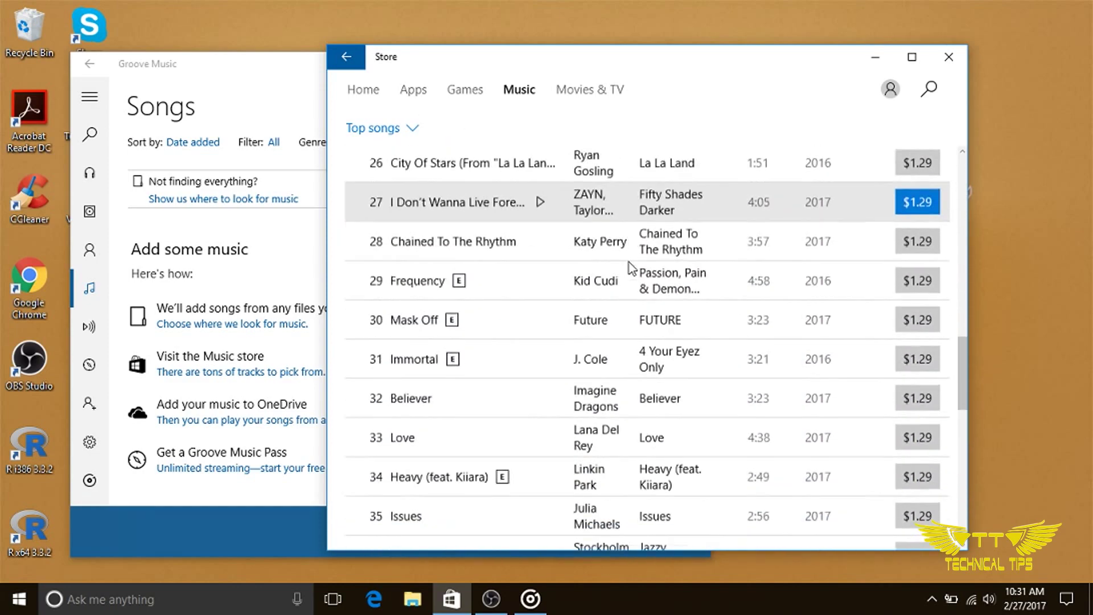
{"action": "scroll", "coordinate": [629, 264], "scroll_direction": "down", "scroll_amount": 15}
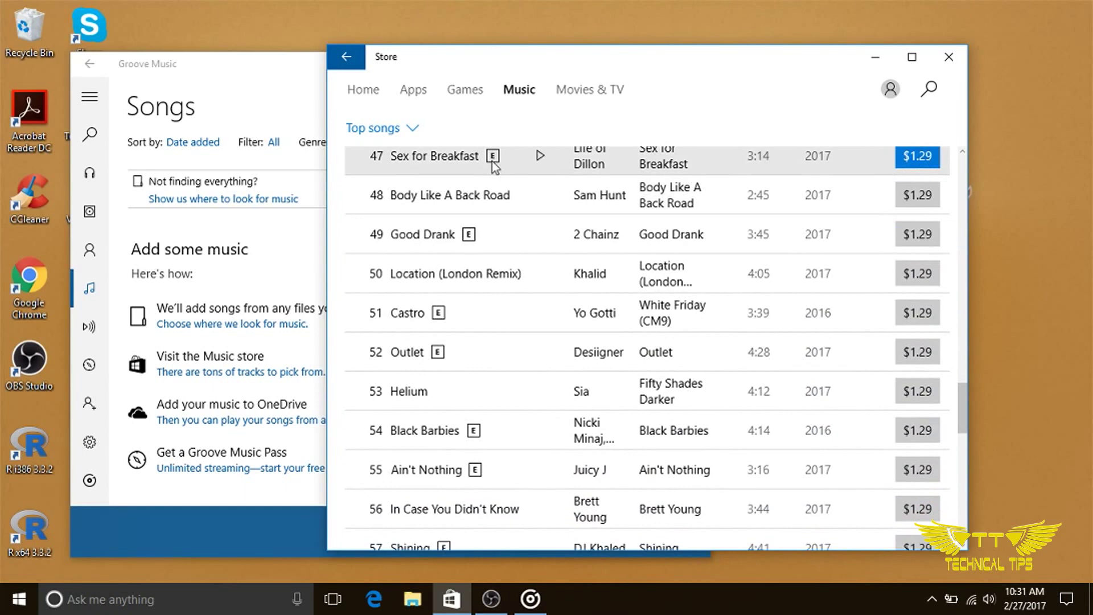
Return to the store's Music home and scroll down to the Top artists section
{"action": "left_click", "coordinate": [346, 57]}
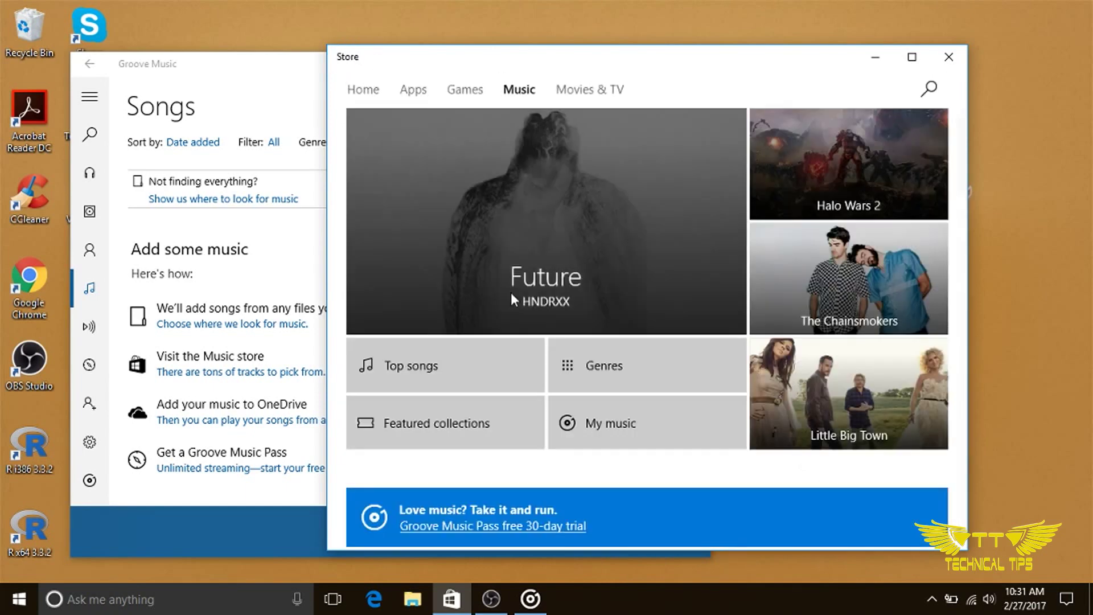
{"action": "left_click", "coordinate": [573, 356]}
{"action": "scroll", "coordinate": [636, 382], "scroll_direction": "down", "scroll_amount": 6}
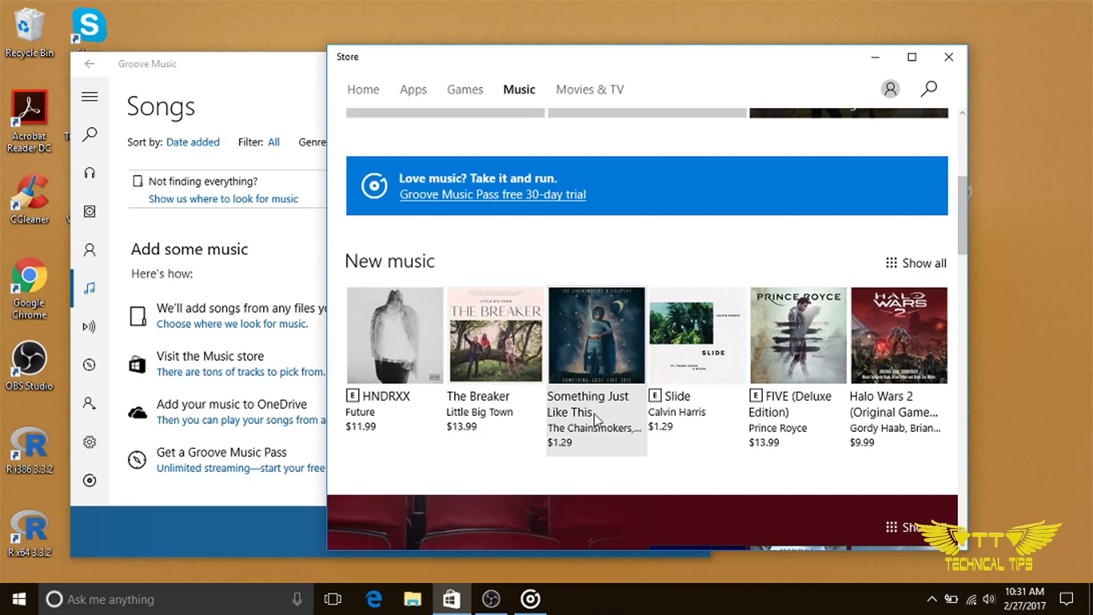
{"action": "scroll", "coordinate": [579, 397], "scroll_direction": "down", "scroll_amount": 8}
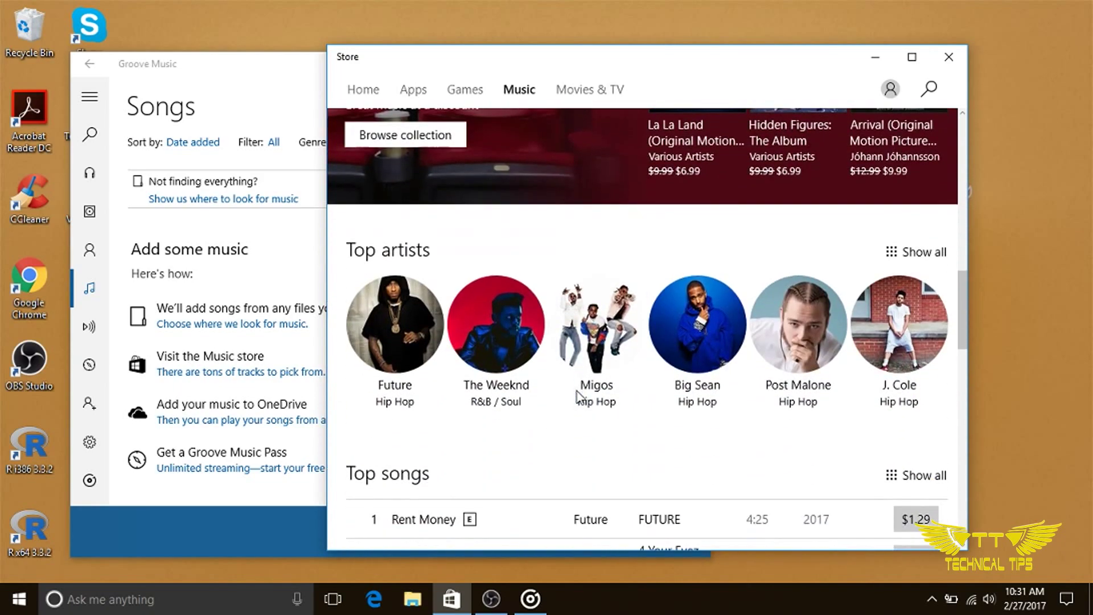
{"action": "scroll", "coordinate": [579, 397], "scroll_direction": "up", "scroll_amount": 7}
{"action": "scroll", "coordinate": [578, 393], "scroll_direction": "down", "scroll_amount": 10}
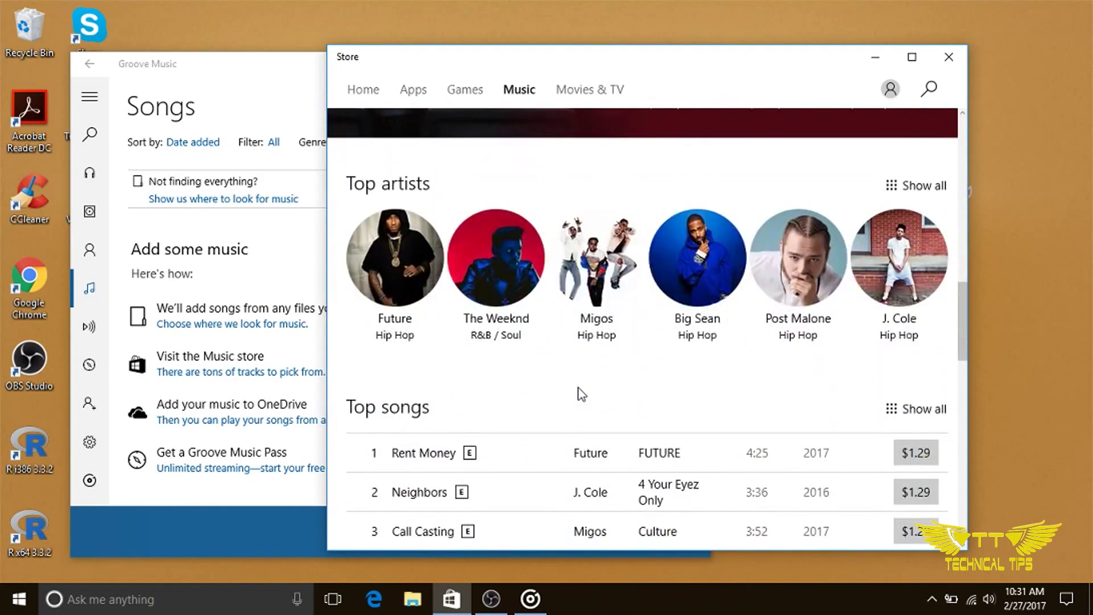
{"action": "scroll", "coordinate": [579, 393], "scroll_direction": "down", "scroll_amount": 7}
{"action": "scroll", "coordinate": [709, 254], "scroll_direction": "up", "scroll_amount": 8}
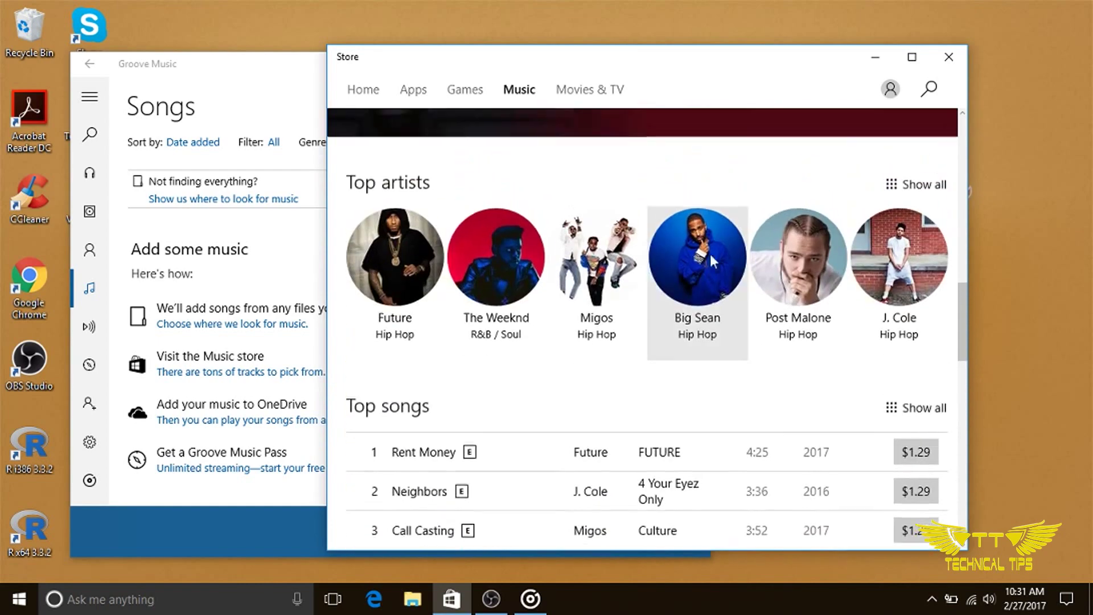
Search the Store for 'free music' and scroll through the results
{"action": "left_click", "coordinate": [929, 89]}
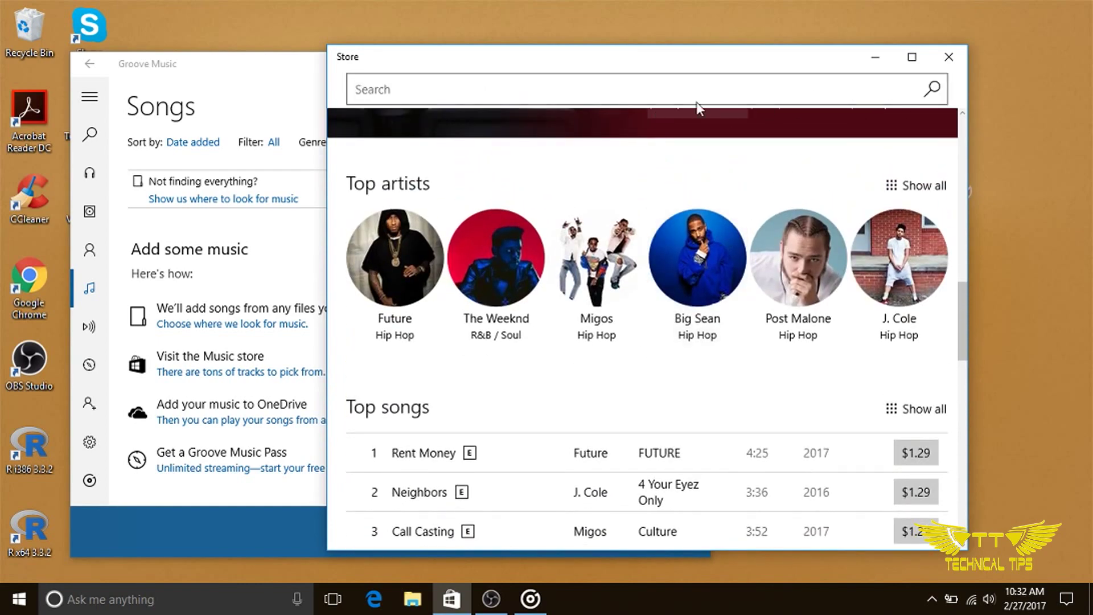
{"action": "type", "text": "free mu"}
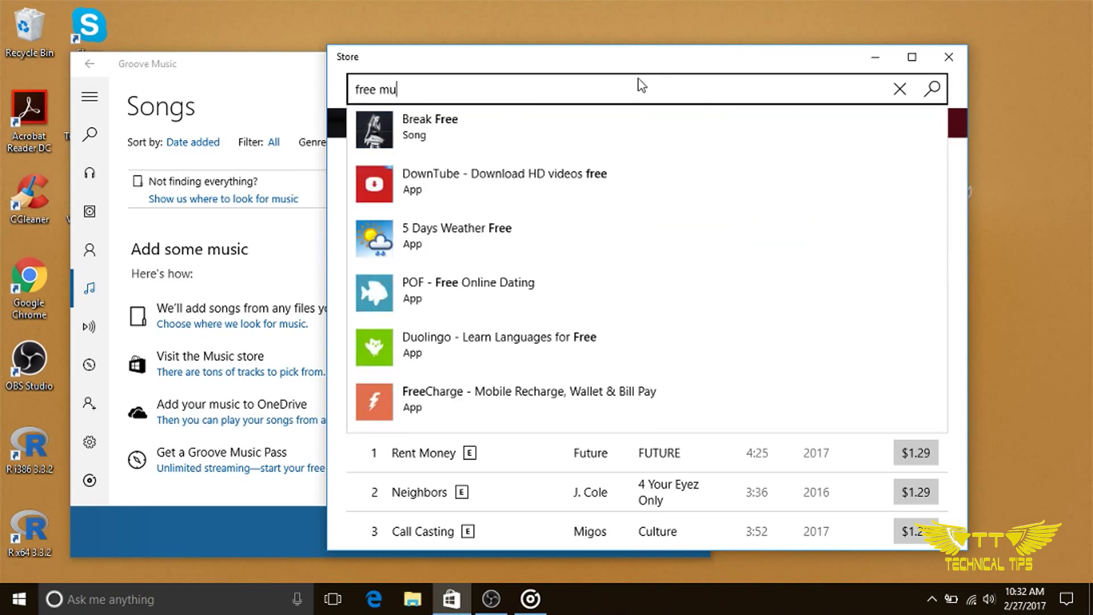
{"action": "type", "text": "sic"}
{"action": "key", "text": "Return"}
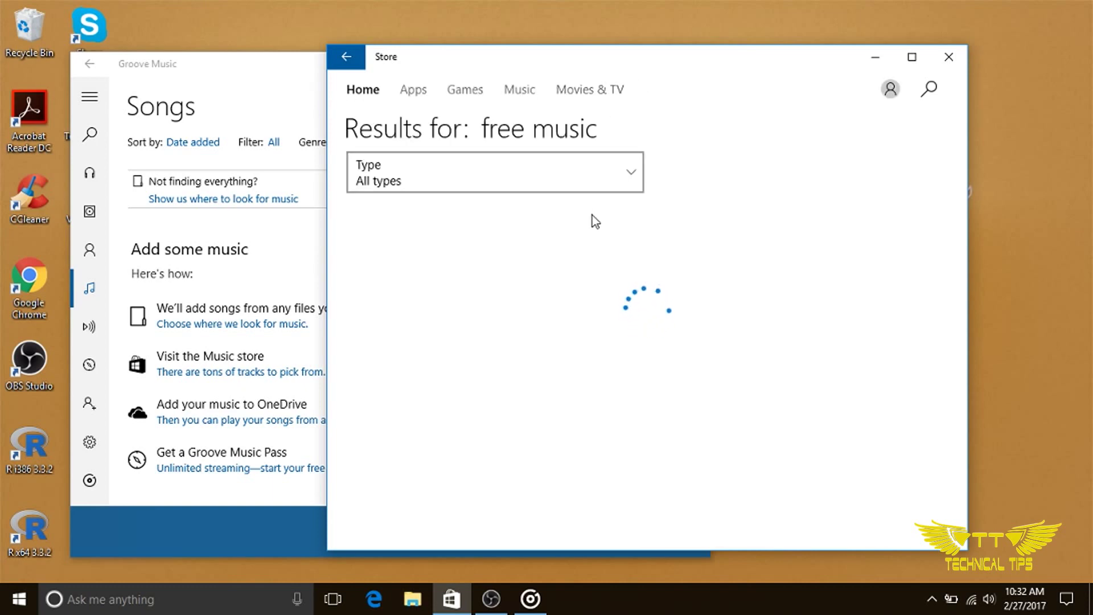
{"action": "scroll", "coordinate": [522, 267], "scroll_direction": "down", "scroll_amount": 3}
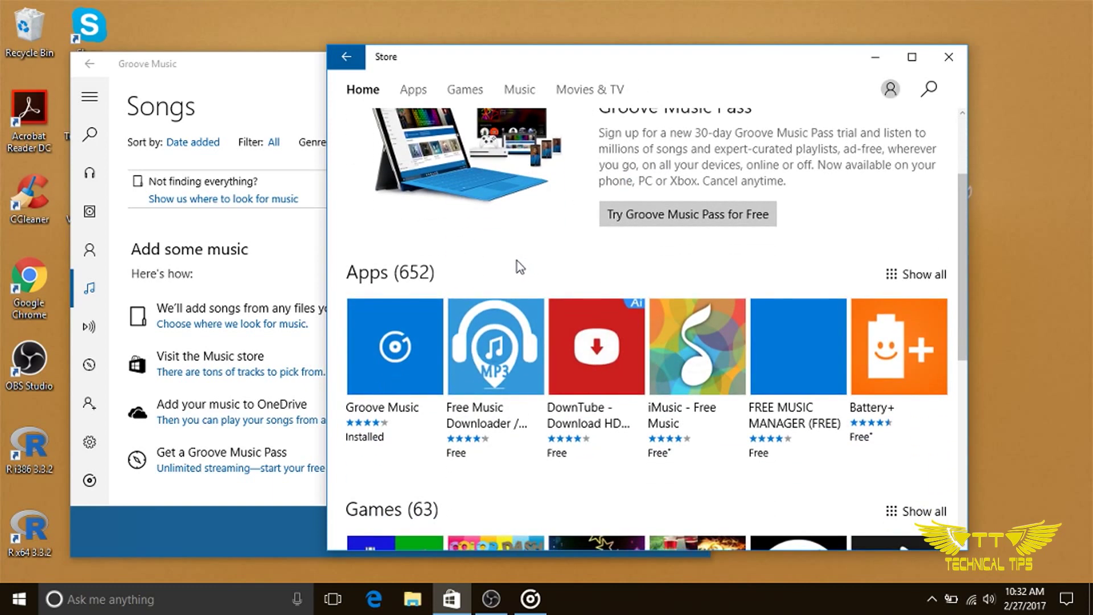
{"action": "scroll", "coordinate": [539, 314], "scroll_direction": "down", "scroll_amount": 5}
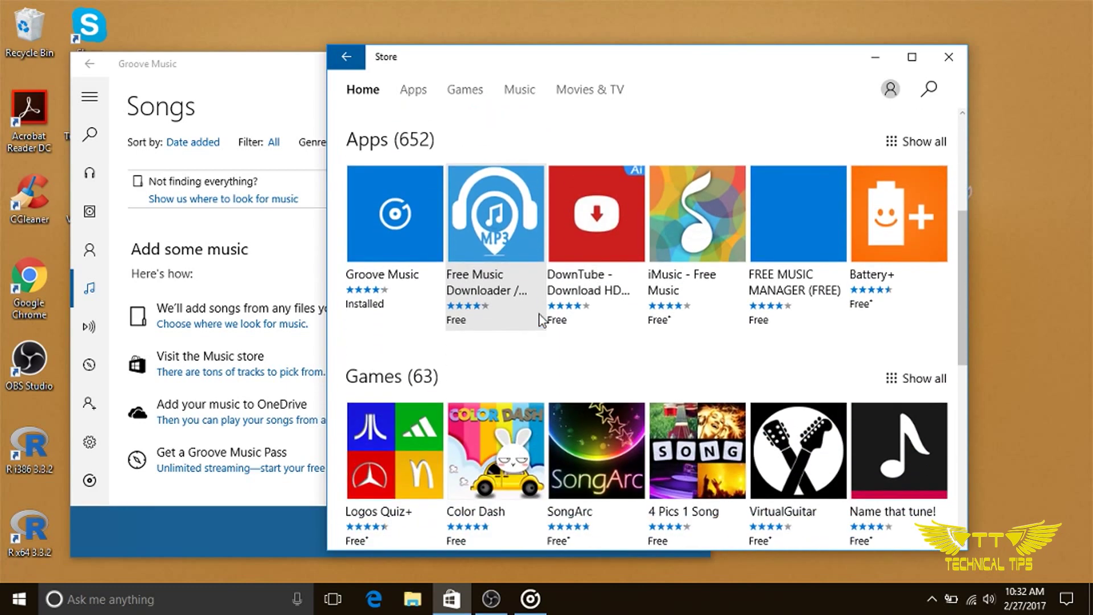
{"action": "scroll", "coordinate": [539, 319], "scroll_direction": "down", "scroll_amount": 6}
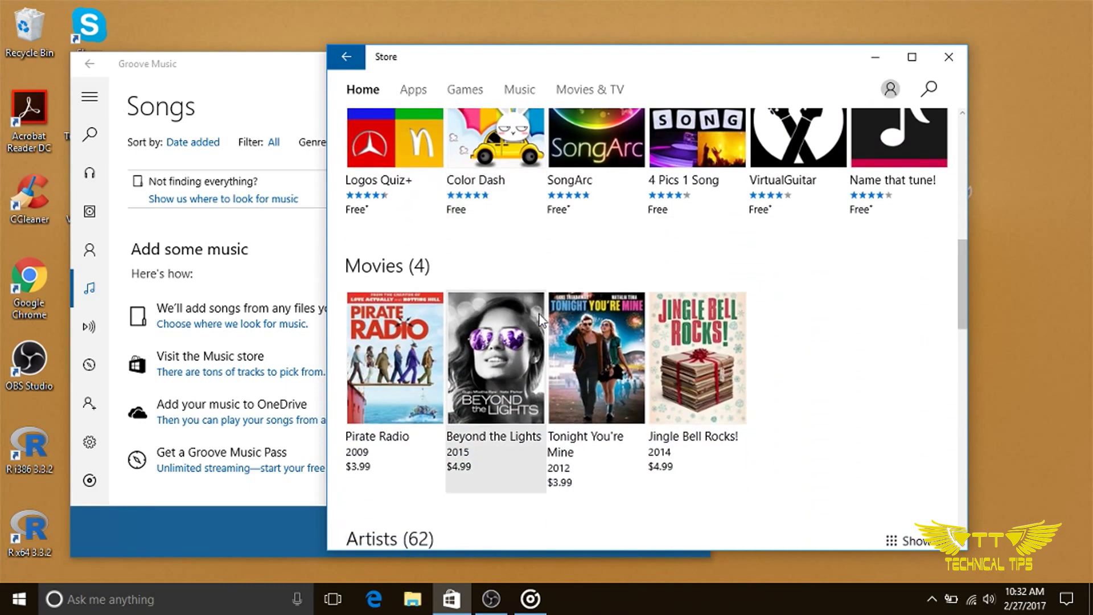
{"action": "scroll", "coordinate": [539, 314], "scroll_direction": "down", "scroll_amount": 3}
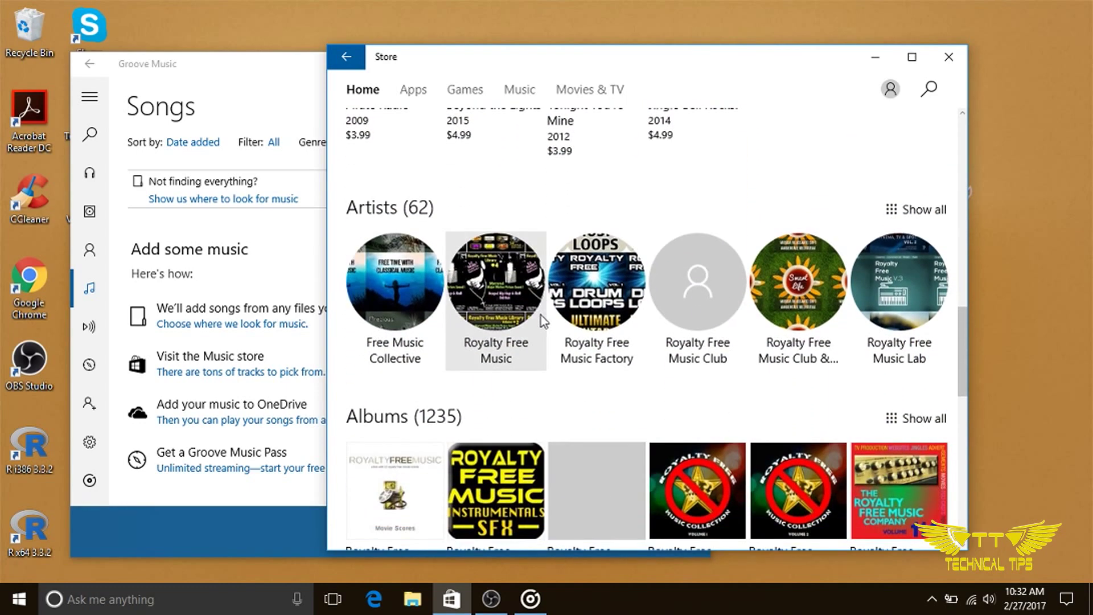
View the Free Music Collective artist page, then return to the results' Songs list
{"action": "left_click", "coordinate": [407, 305]}
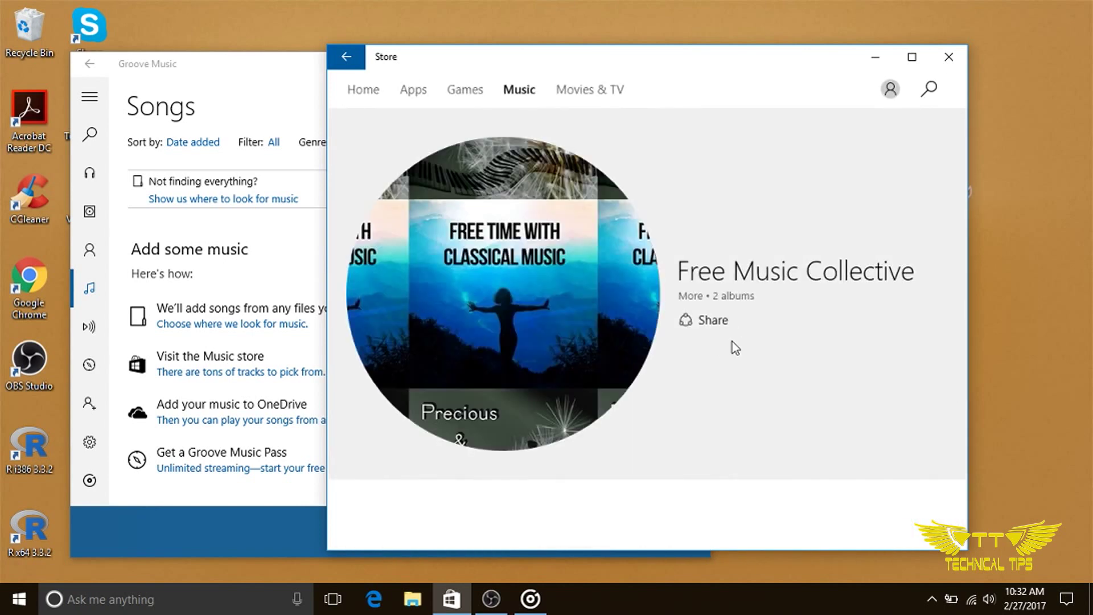
{"action": "scroll", "coordinate": [712, 345], "scroll_direction": "down", "scroll_amount": 8}
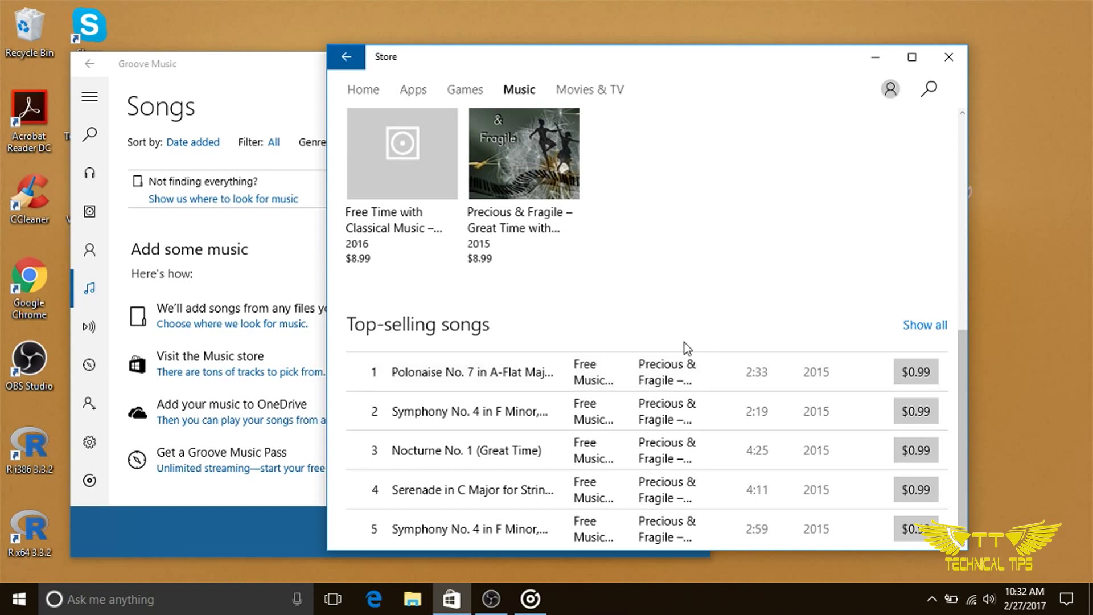
{"action": "scroll", "coordinate": [684, 343], "scroll_direction": "down", "scroll_amount": 1}
{"action": "scroll", "coordinate": [654, 398], "scroll_direction": "up", "scroll_amount": 10}
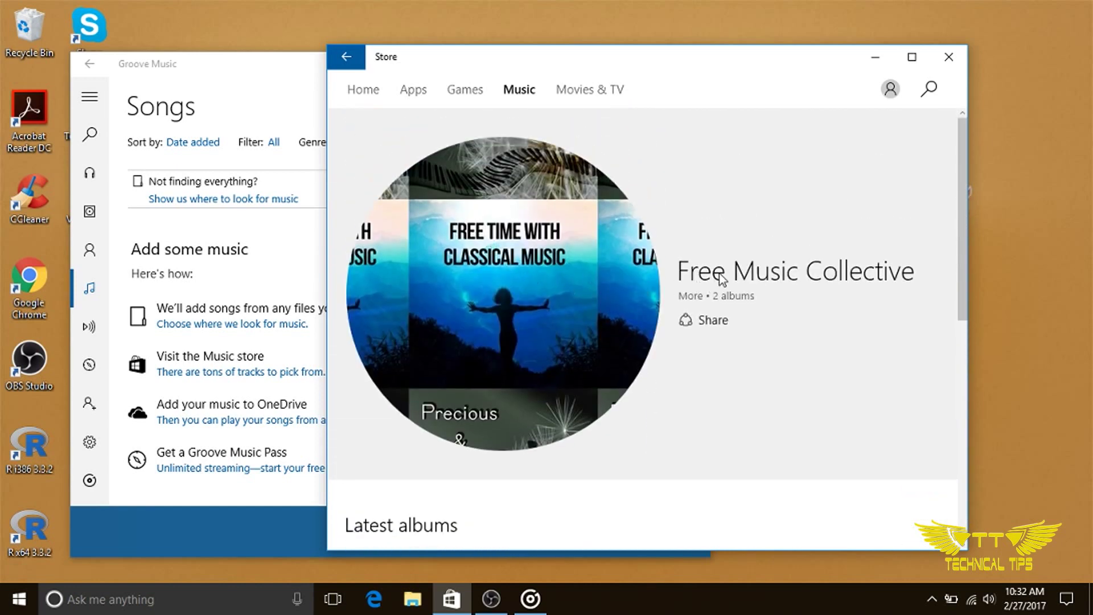
{"action": "left_click", "coordinate": [346, 57]}
{"action": "scroll", "coordinate": [544, 329], "scroll_direction": "down", "scroll_amount": 2}
{"action": "scroll", "coordinate": [544, 329], "scroll_direction": "down", "scroll_amount": 8}
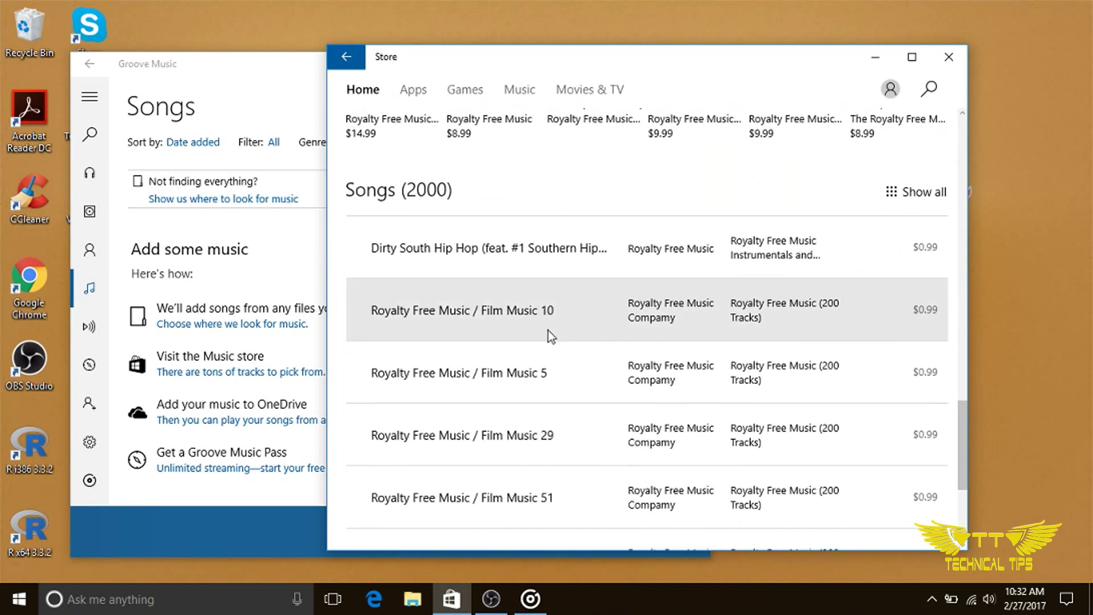
Close the Store and add the Music folder back to Groove's watched folders
{"action": "left_click", "coordinate": [949, 57]}
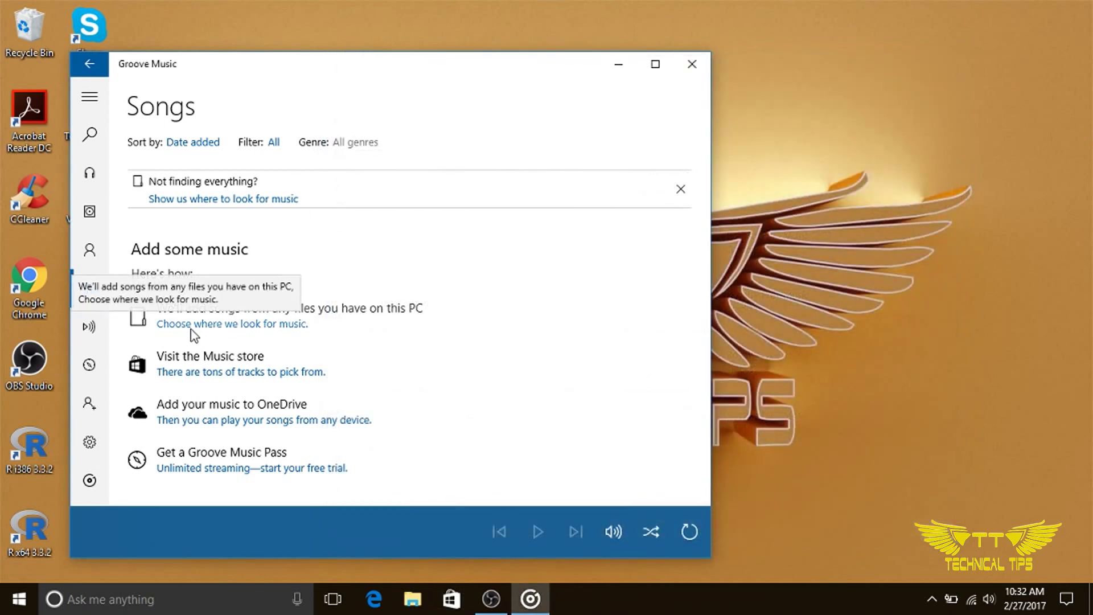
{"action": "left_click", "coordinate": [216, 325]}
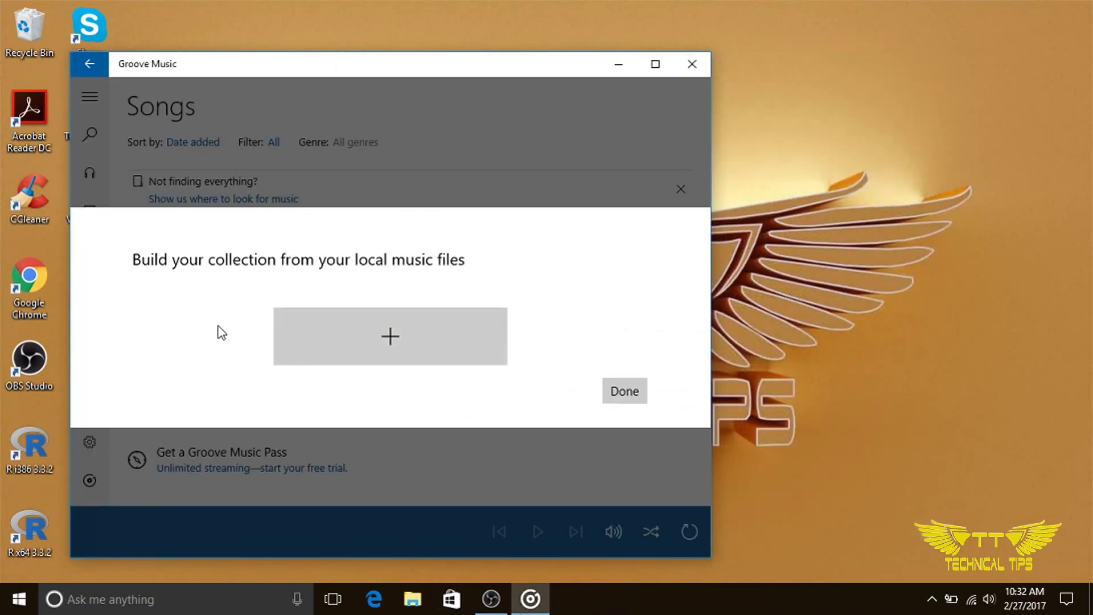
{"action": "left_click", "coordinate": [381, 348]}
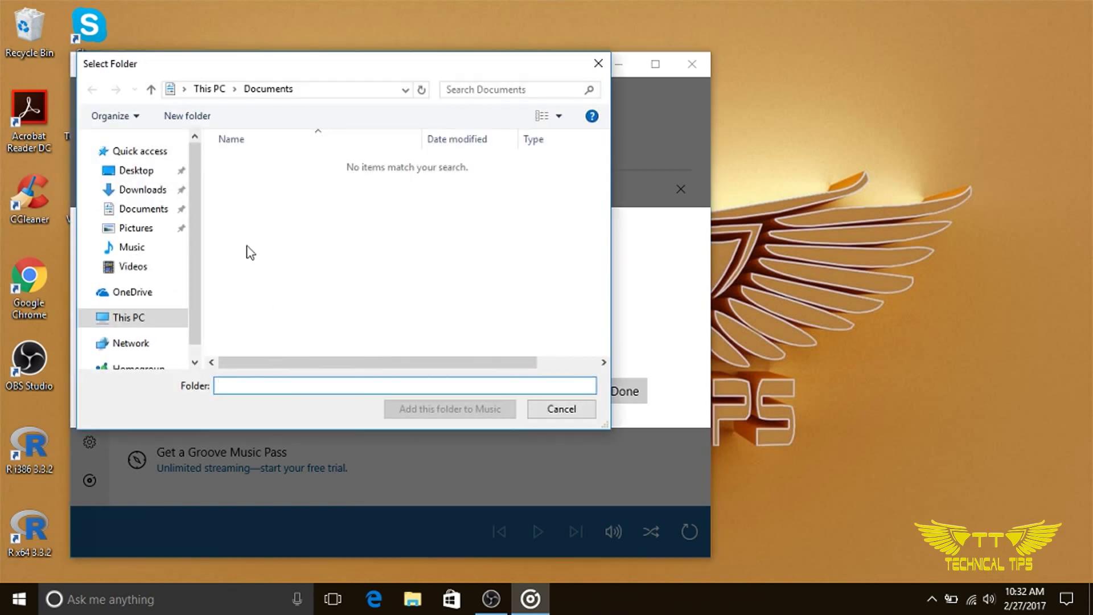
{"action": "left_click", "coordinate": [137, 250]}
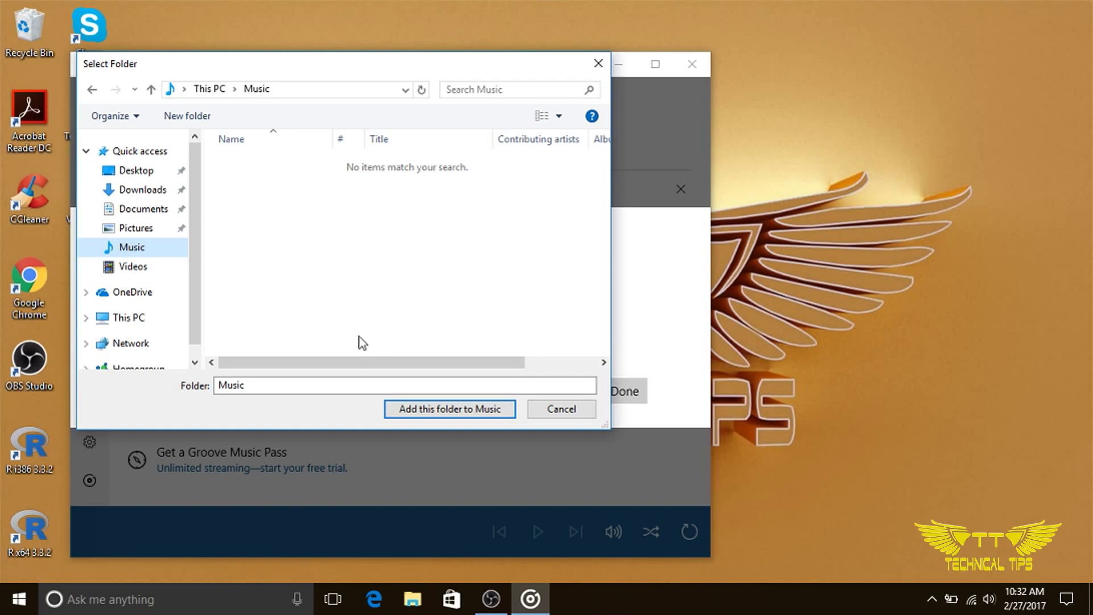
{"action": "scroll", "coordinate": [377, 273], "scroll_direction": "right", "scroll_amount": 3}
{"action": "scroll", "coordinate": [377, 273], "scroll_direction": "left", "scroll_amount": 3}
{"action": "left_click", "coordinate": [427, 409]}
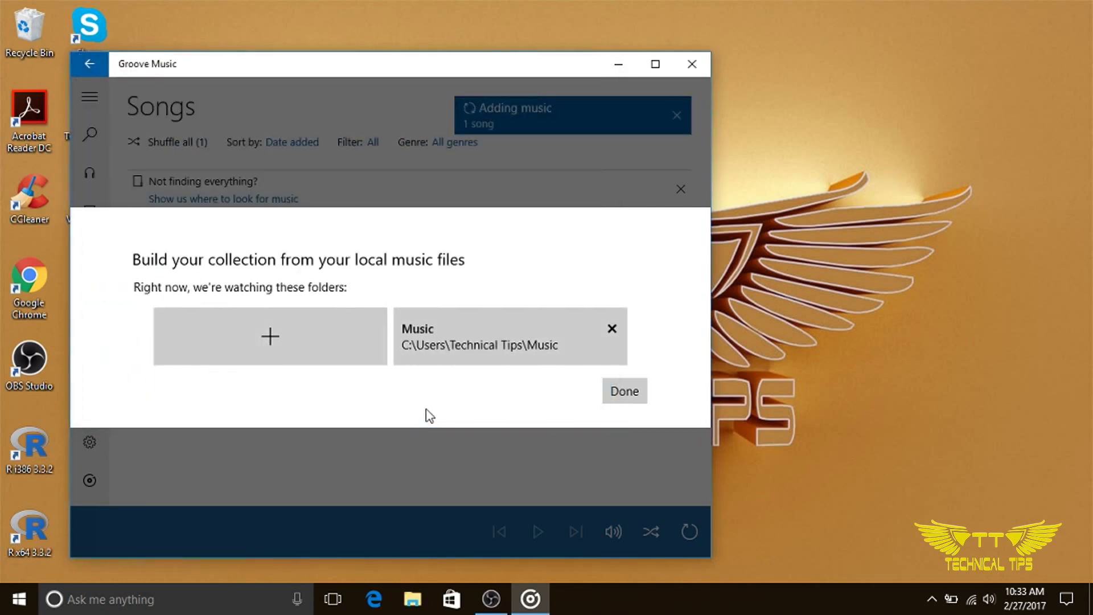
Confirm the folder setup with Done, see the 3:20 Going Crazy song listed, and close Groove
{"action": "left_click", "coordinate": [624, 391]}
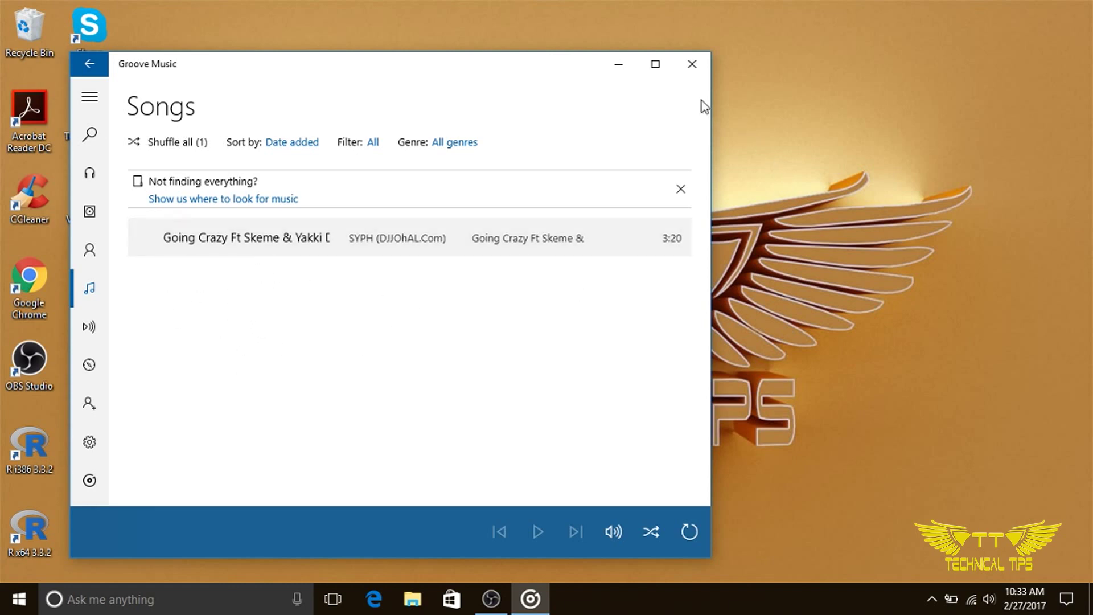
{"action": "left_click", "coordinate": [692, 64]}
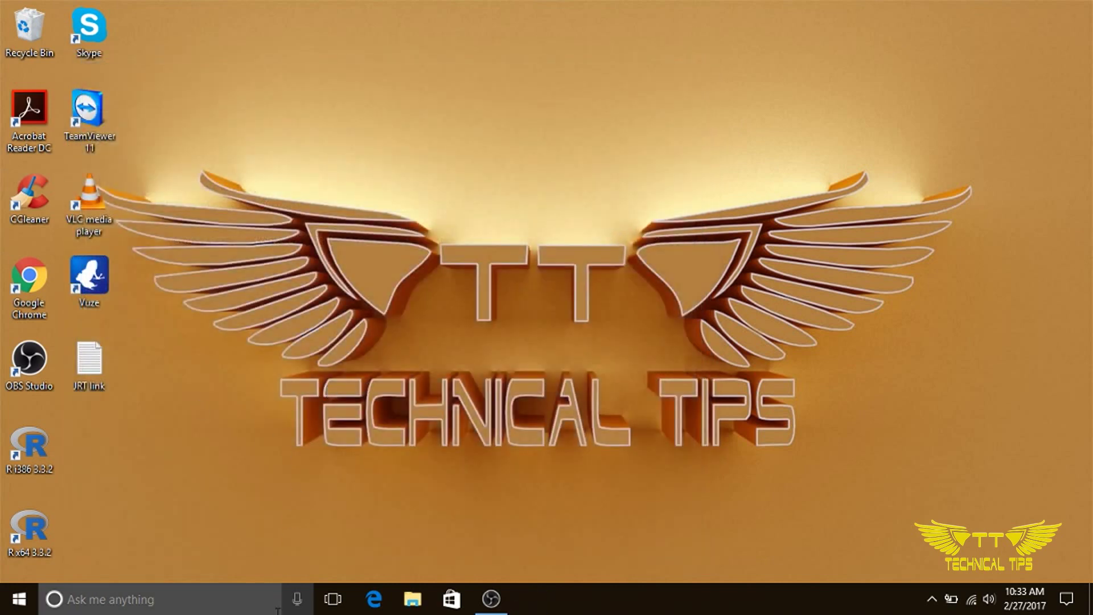
Ask Cortana to play music, dismiss the phone-app offer, and close Groove after Going Crazy plays
{"action": "left_click", "coordinate": [297, 599]}
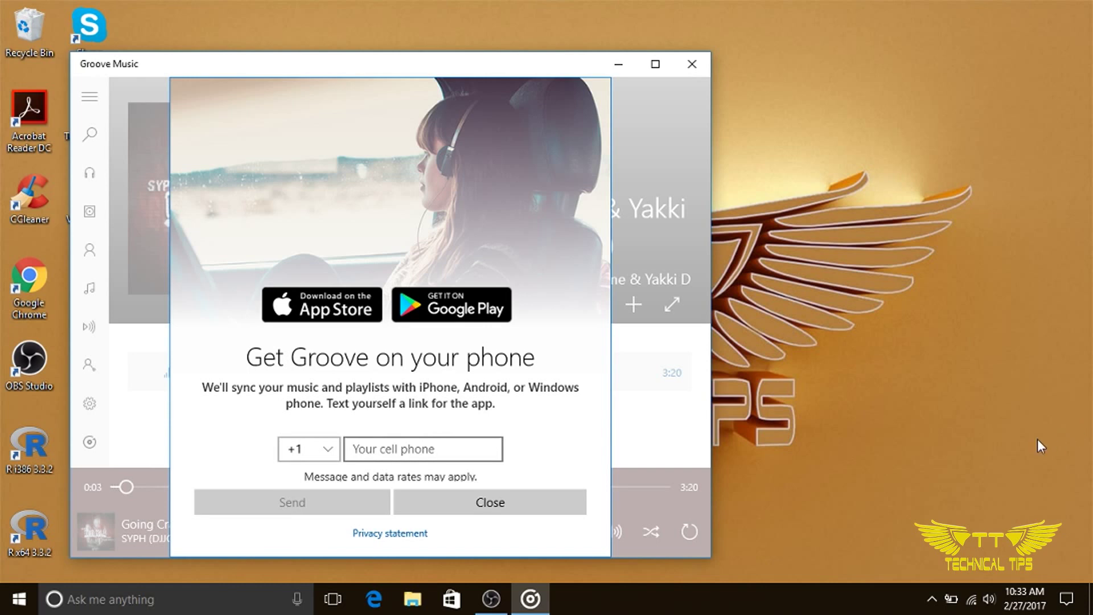
{"action": "left_click", "coordinate": [516, 508]}
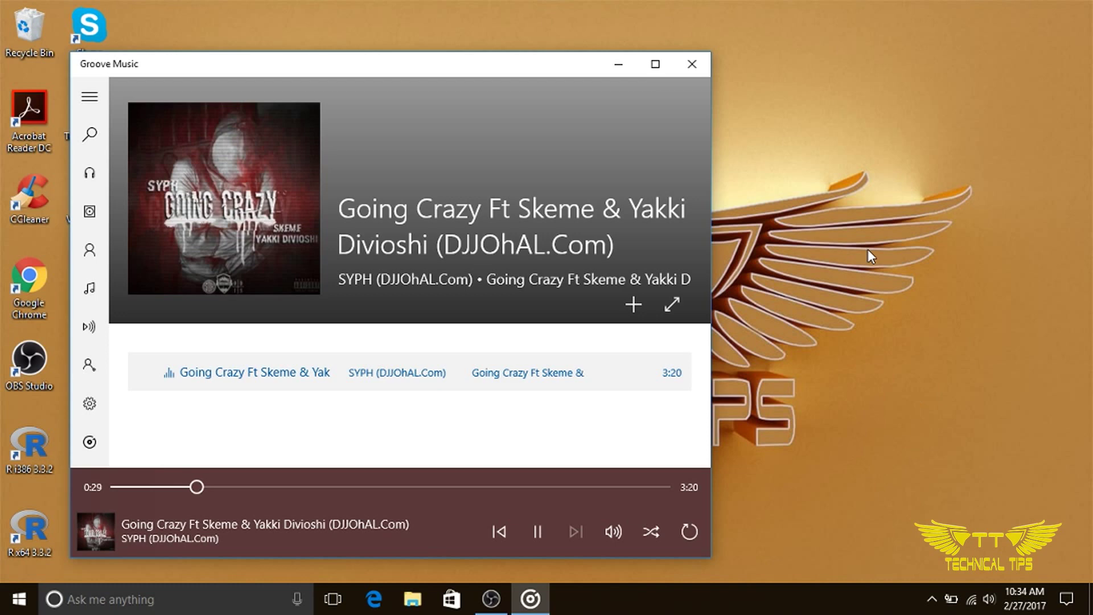
{"action": "left_click", "coordinate": [691, 68]}
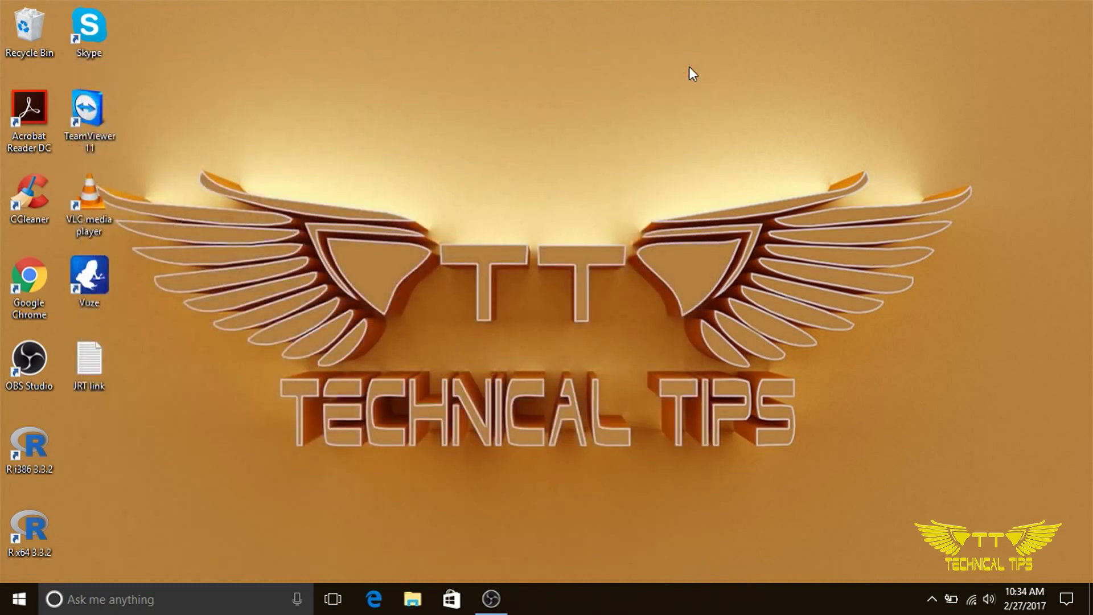